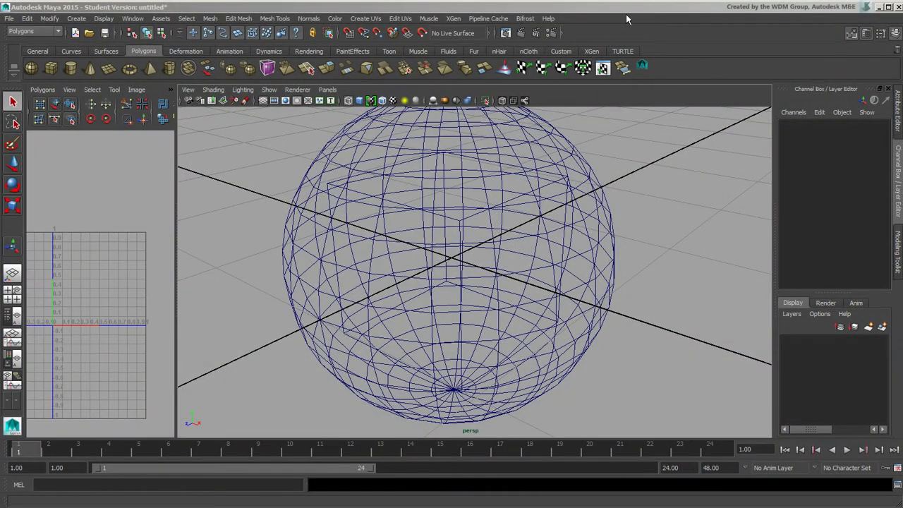
Step: Examine the wireframe cube nested inside the sphere from several angles
click(646, 8)
alt+middle_drag(530, 252, 543, 277)
alt+drag(544, 281, 677, 278)
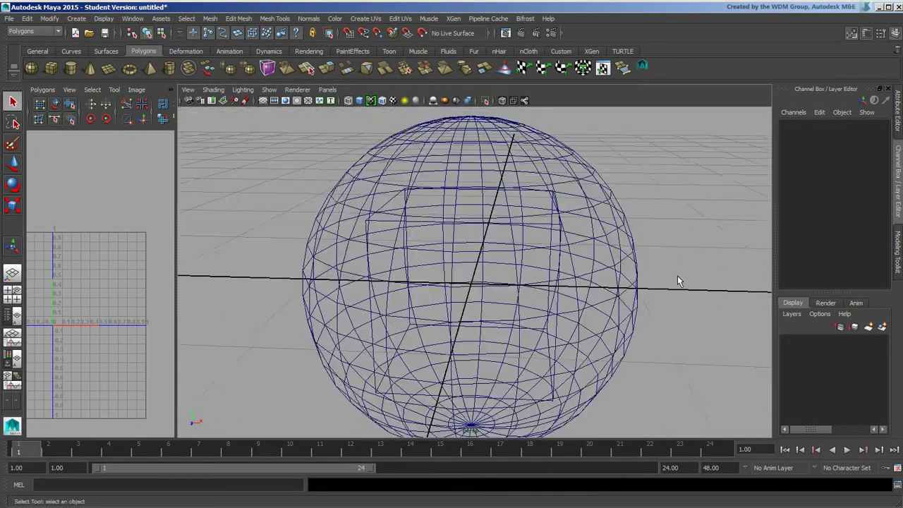
alt+right_drag(677, 279, 621, 277)
alt+drag(620, 276, 532, 264)
alt+middle_drag(532, 263, 529, 262)
mouse_move(529, 262)
alt+mouse_down()
mouse_move(509, 272)
mouse_move(513, 258)
mouse_move(513, 266)
alt+mouse_up()
alt+middle_drag(500, 266, 477, 280)
alt+right_drag(406, 275, 459, 282)
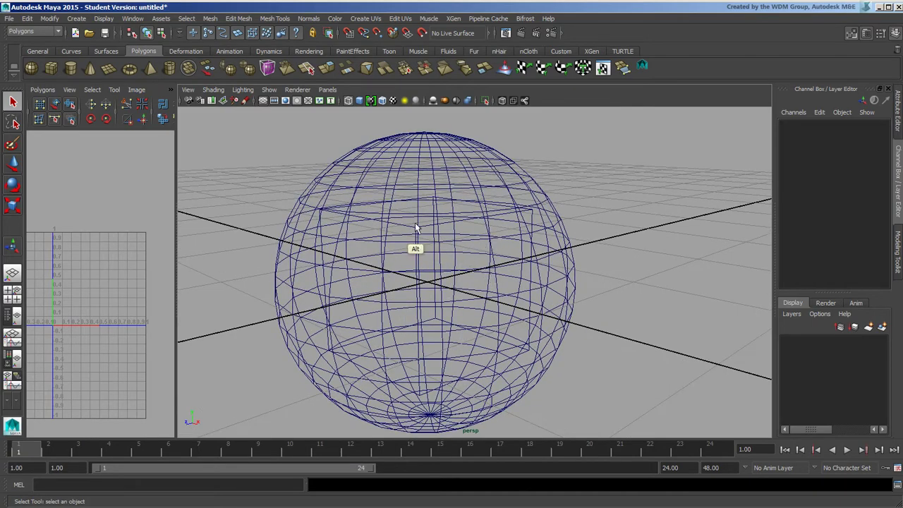
alt+drag(415, 225, 407, 241)
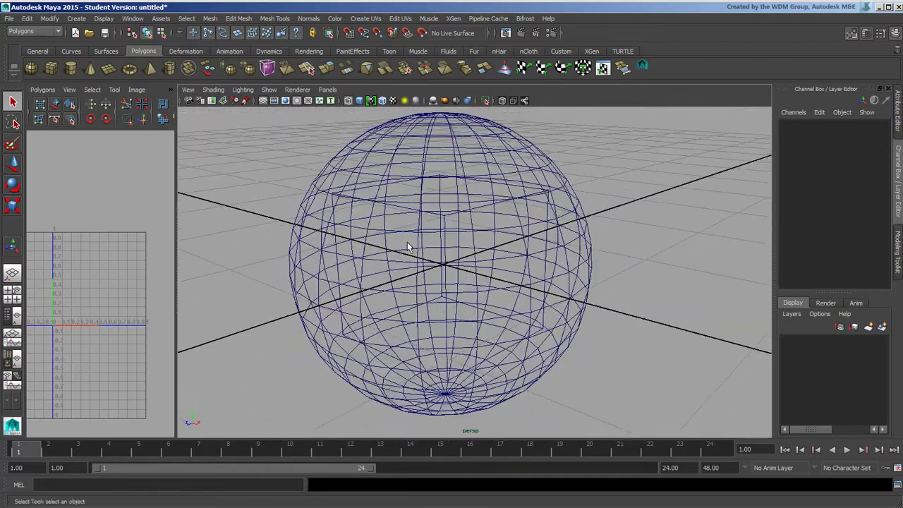
alt+right_drag(407, 242, 459, 240)
alt+middle_drag(459, 240, 453, 256)
mouse_move(454, 261)
alt+mouse_down()
mouse_move(435, 250)
mouse_move(439, 261)
mouse_move(448, 257)
alt+mouse_up()
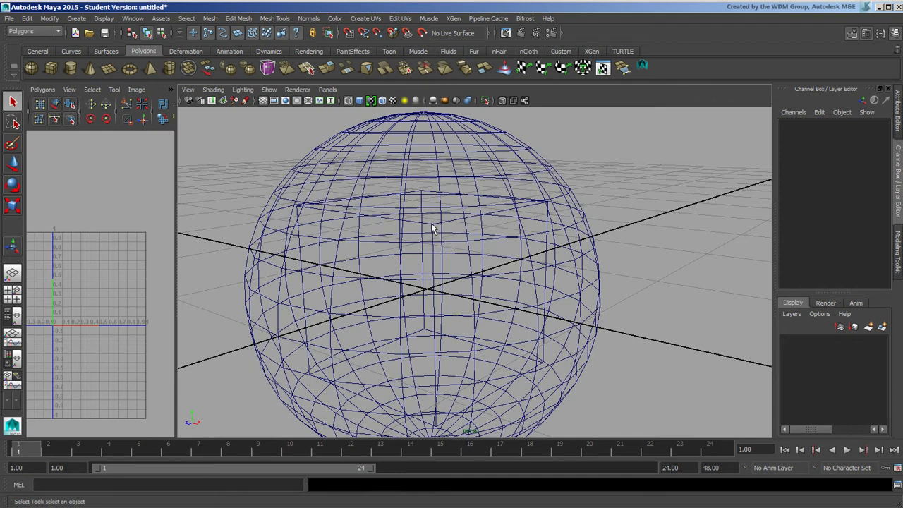
Step: Select the cube and the sphere in turn to compare their UV layouts
click(432, 227)
click(432, 228)
click(439, 230)
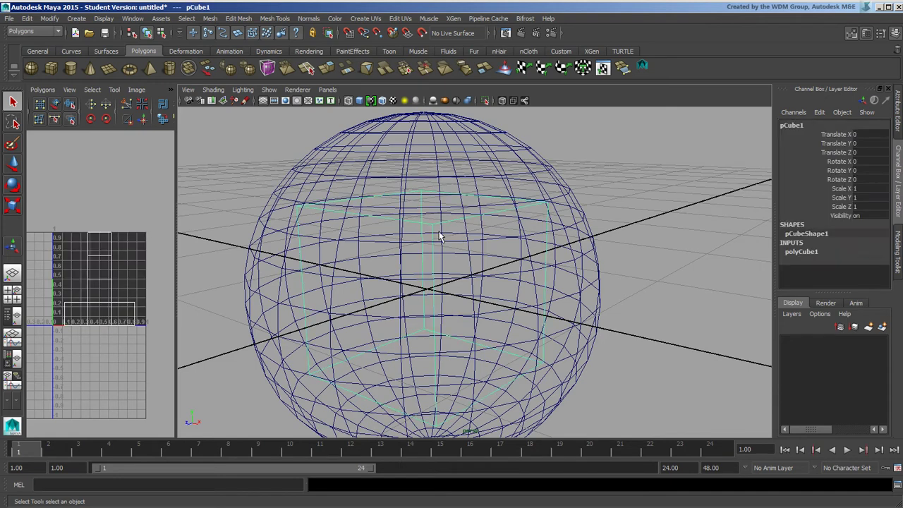
click(545, 174)
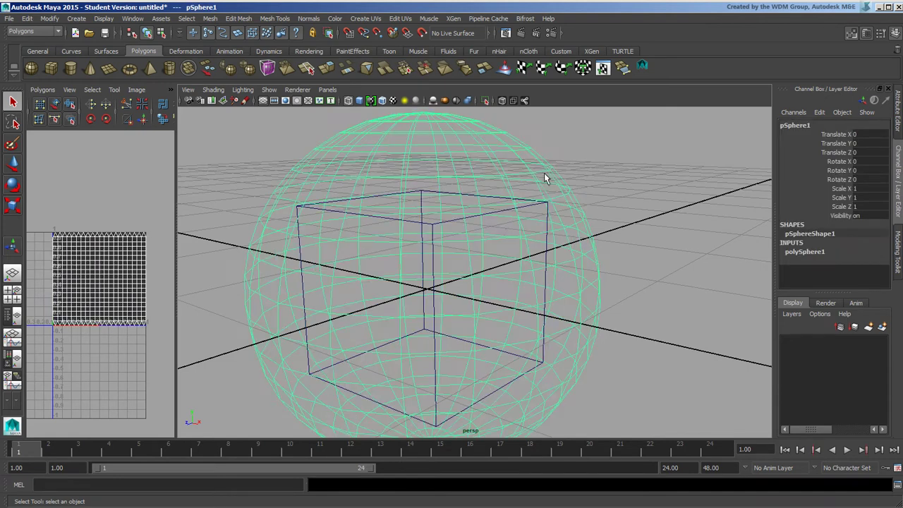
click(437, 232)
click(487, 194)
alt+middle_drag(558, 216, 556, 200)
alt+right_drag(604, 200, 550, 201)
alt+middle_drag(521, 214, 529, 214)
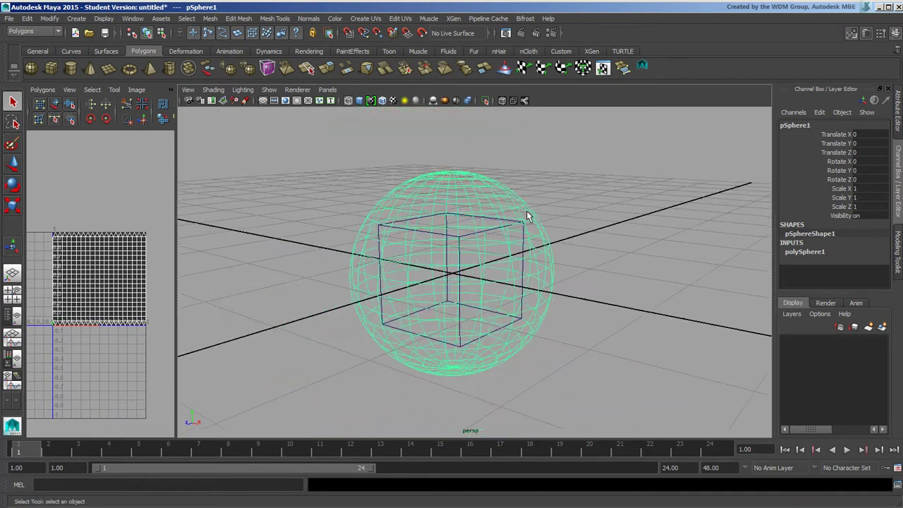
alt+drag(521, 215, 495, 234)
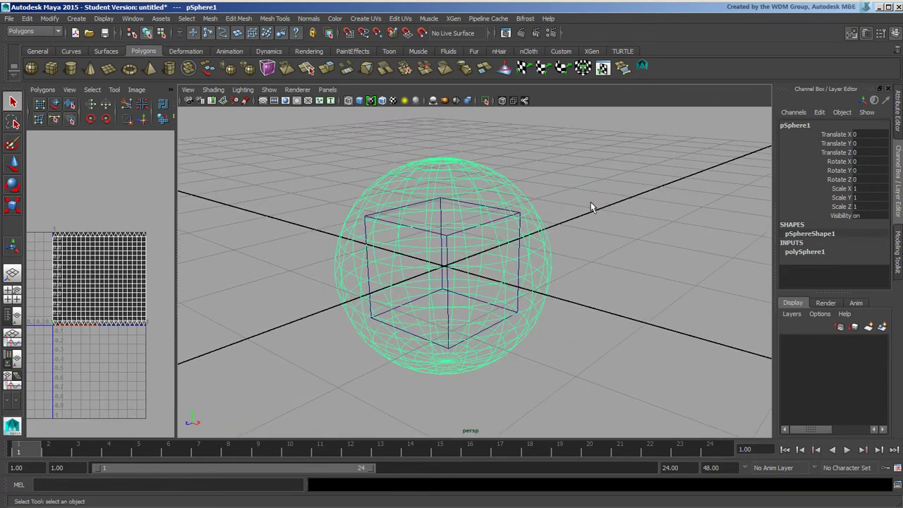
alt+drag(590, 205, 538, 244)
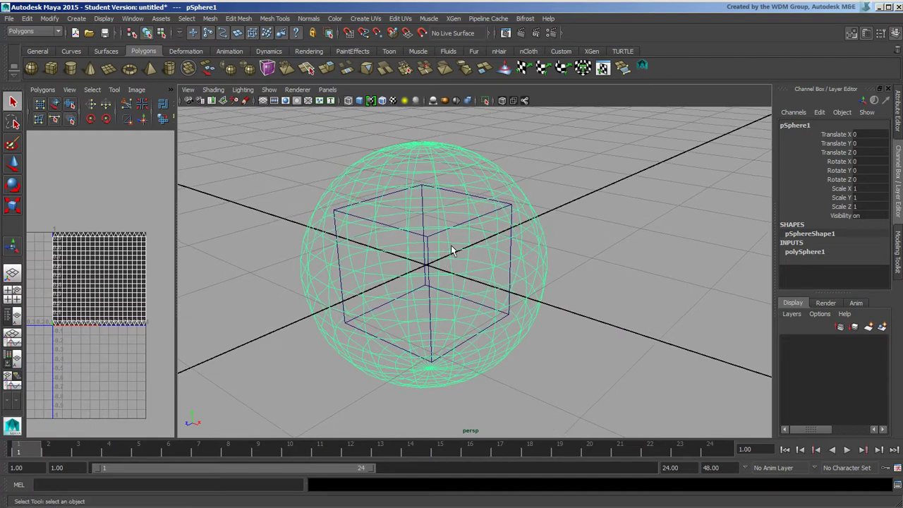
Step: Transfer all UV and color sets from the cube to the sphere, using World sample space and the Closest to point search method
click(429, 239)
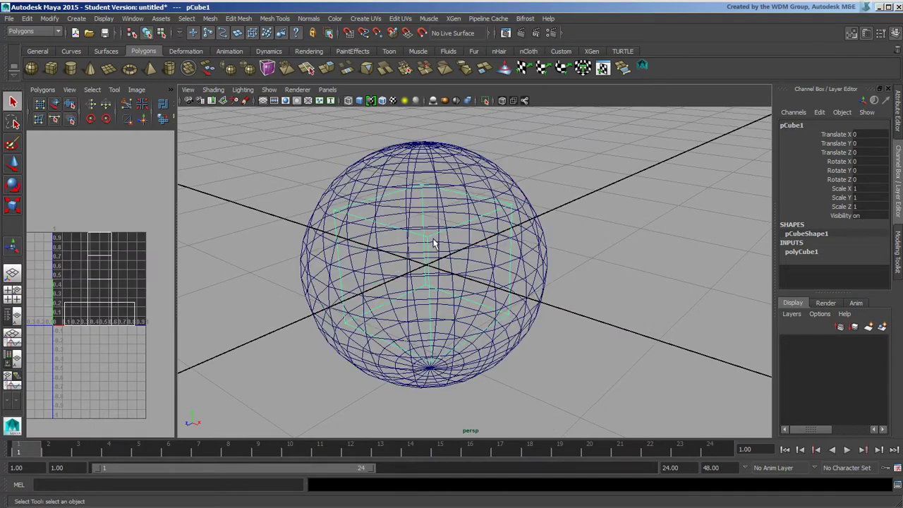
shift+click(496, 177)
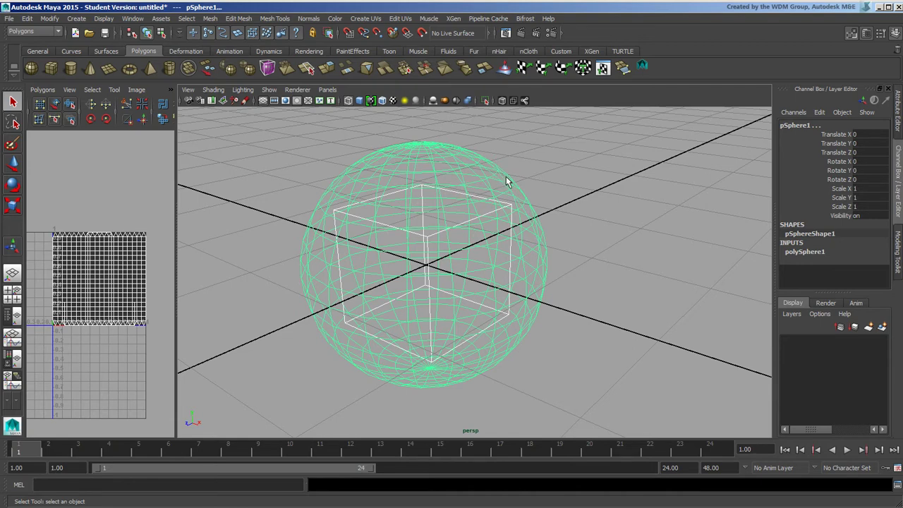
click(209, 19)
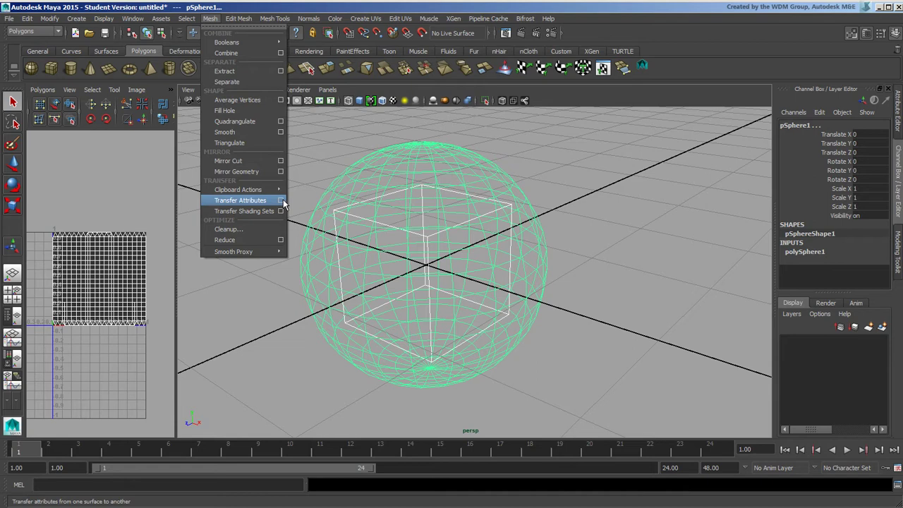
click(280, 200)
drag(569, 84, 671, 51)
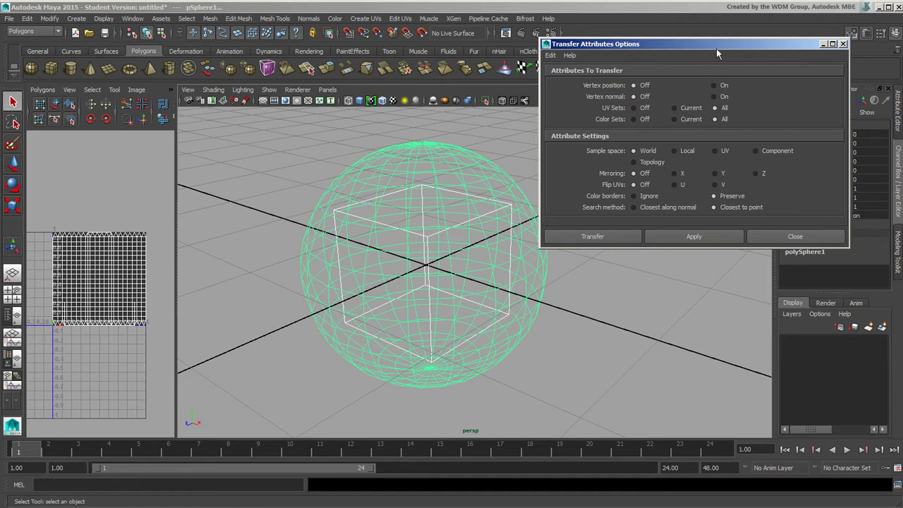
drag(717, 53, 746, 36)
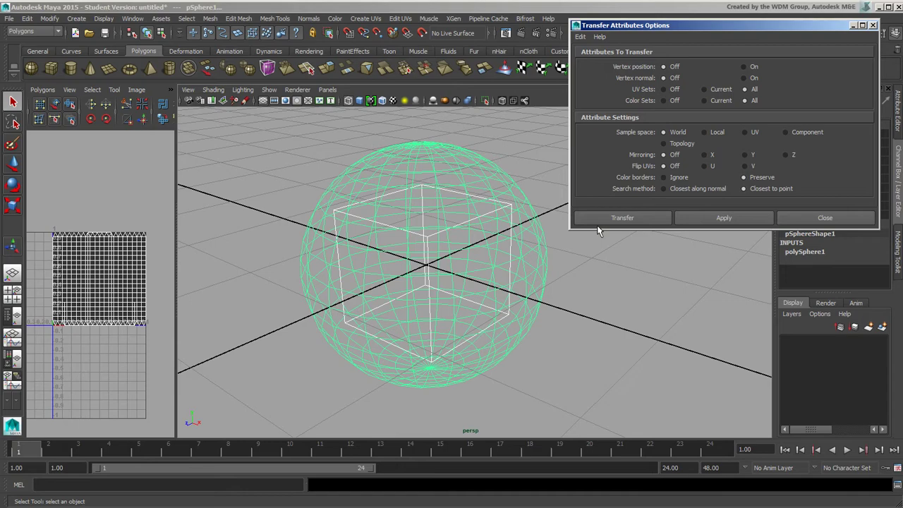
click(637, 220)
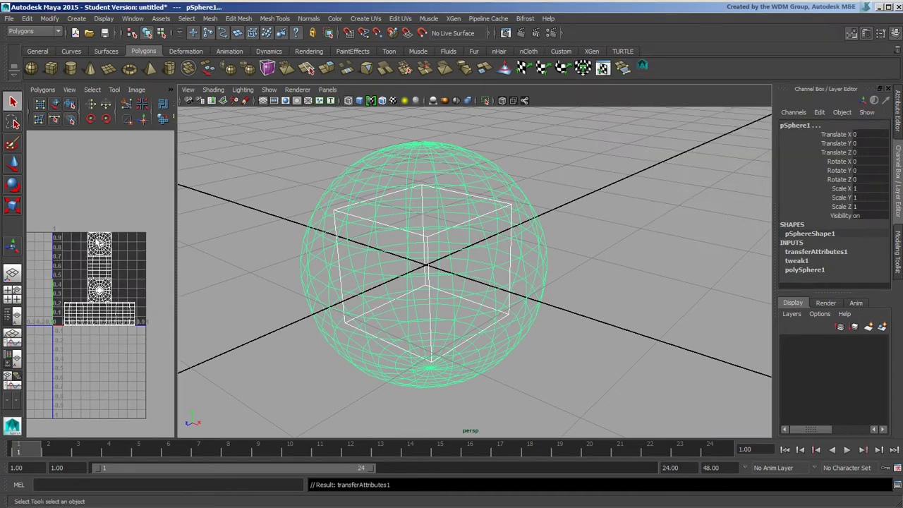
Step: Examine the sphere's transferred UV layout and compare it with the cube and sphere in the scene
alt+drag(363, 311, 343, 307)
alt+right_drag(343, 306, 426, 305)
alt+middle_drag(394, 295, 426, 298)
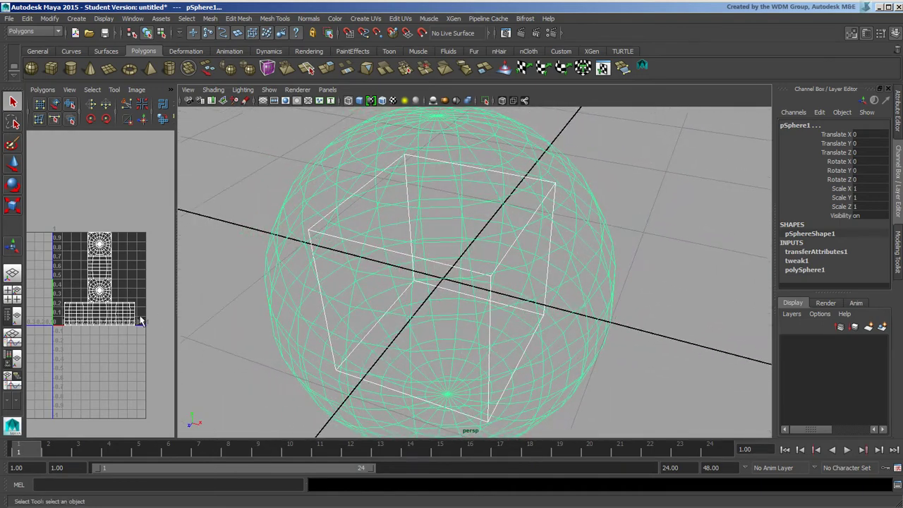
alt+middle_drag(76, 328, 64, 316)
alt+right_drag(64, 316, 115, 320)
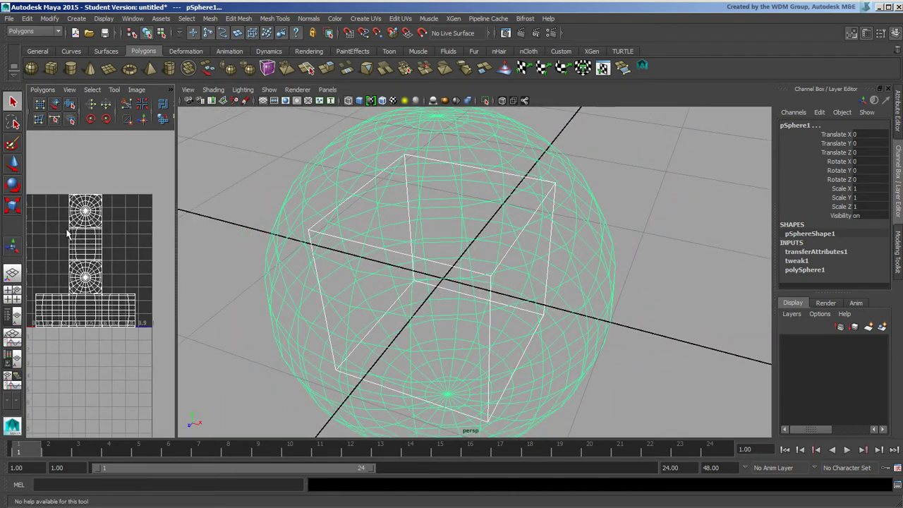
alt+drag(451, 289, 502, 252)
alt+right_drag(502, 253, 486, 212)
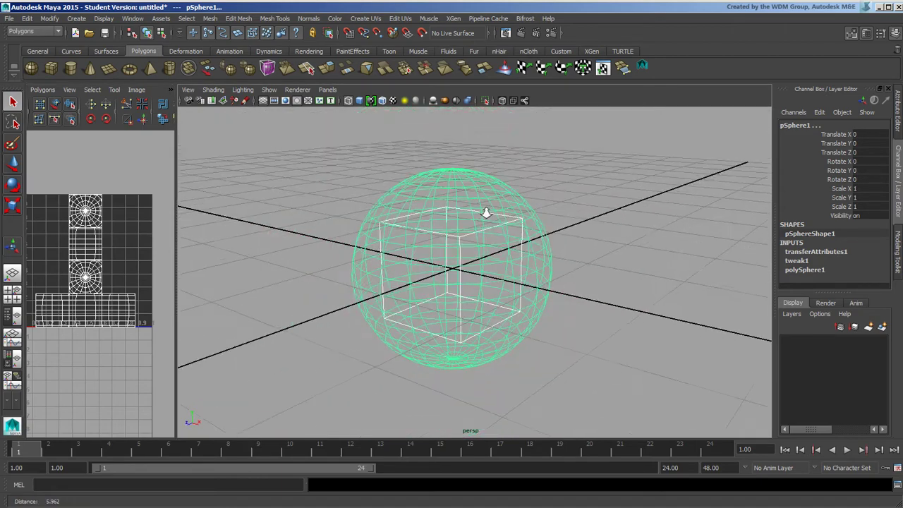
alt+middle_drag(500, 223, 534, 236)
alt+drag(534, 235, 514, 267)
Step: Select only the cube and inspect its construction link to the sphere
click(609, 226)
click(493, 254)
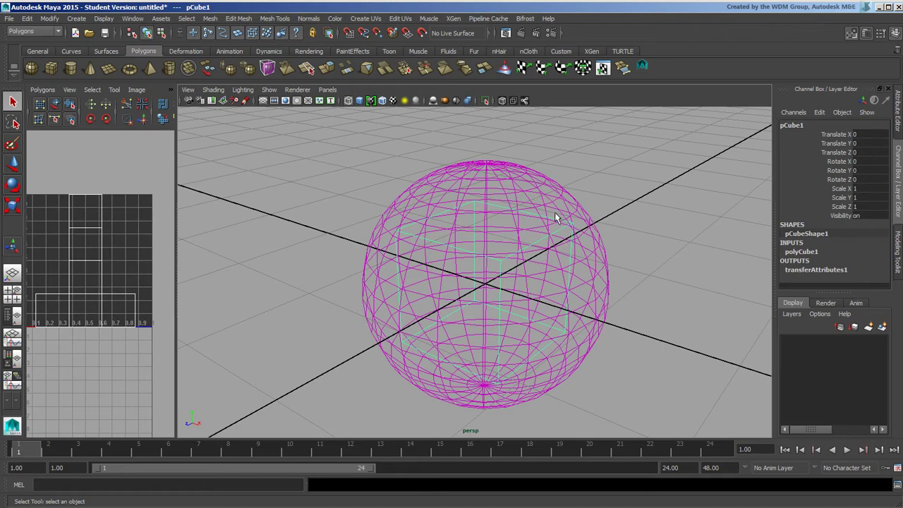
alt+drag(540, 240, 538, 221)
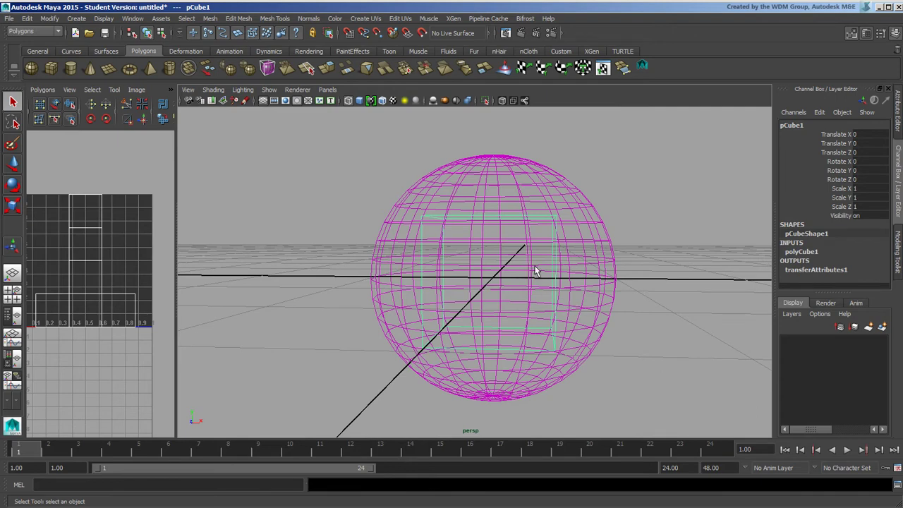
alt+drag(550, 212, 513, 176)
Step: Delete the sphere's construction history and select the cube
click(512, 177)
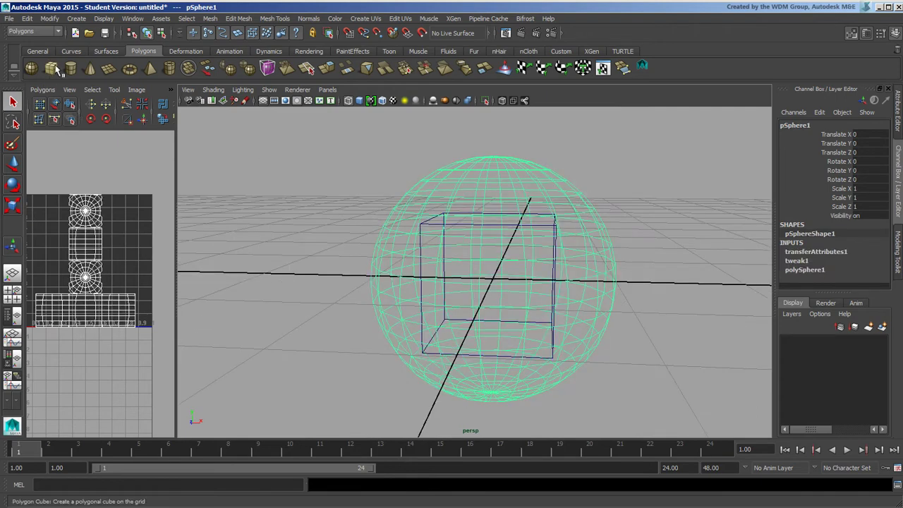
click(27, 19)
mouse_move(102, 134)
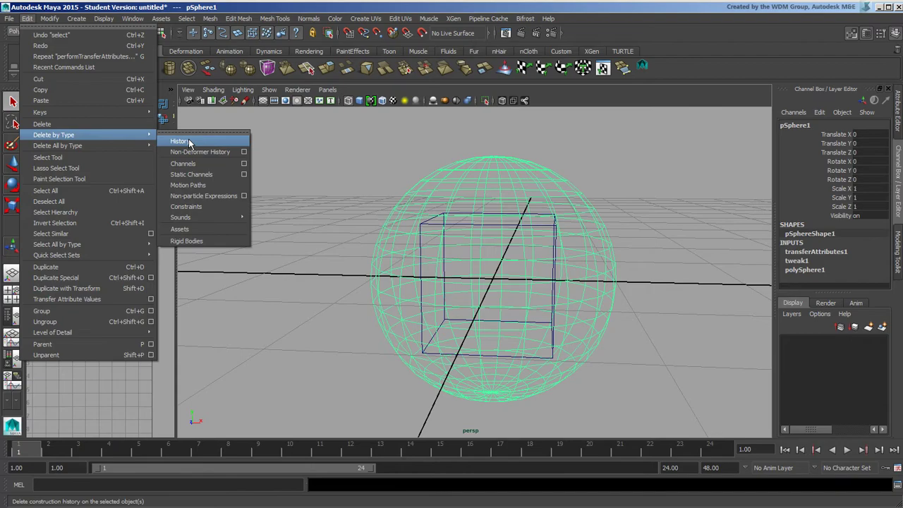
click(210, 143)
click(322, 204)
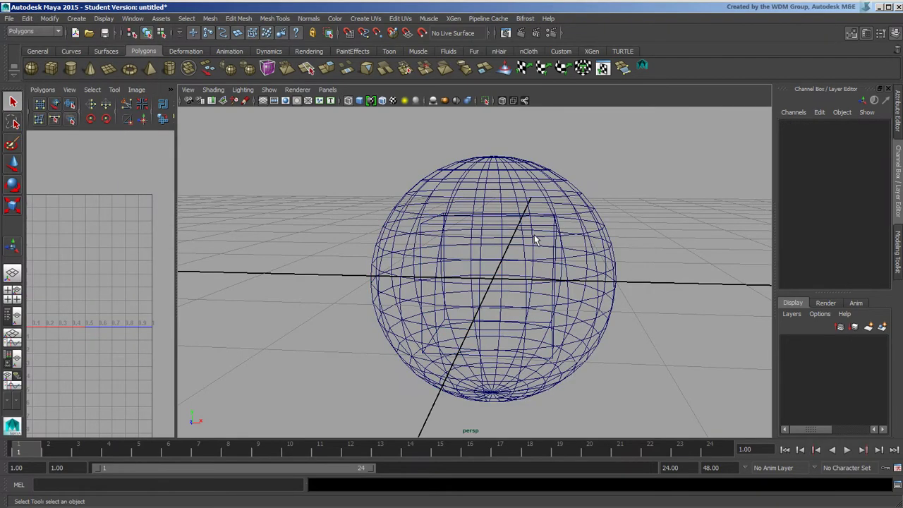
click(557, 239)
mouse_move(560, 242)
alt+mouse_down()
mouse_move(500, 238)
mouse_move(532, 262)
mouse_move(651, 258)
mouse_move(573, 250)
alt+mouse_up()
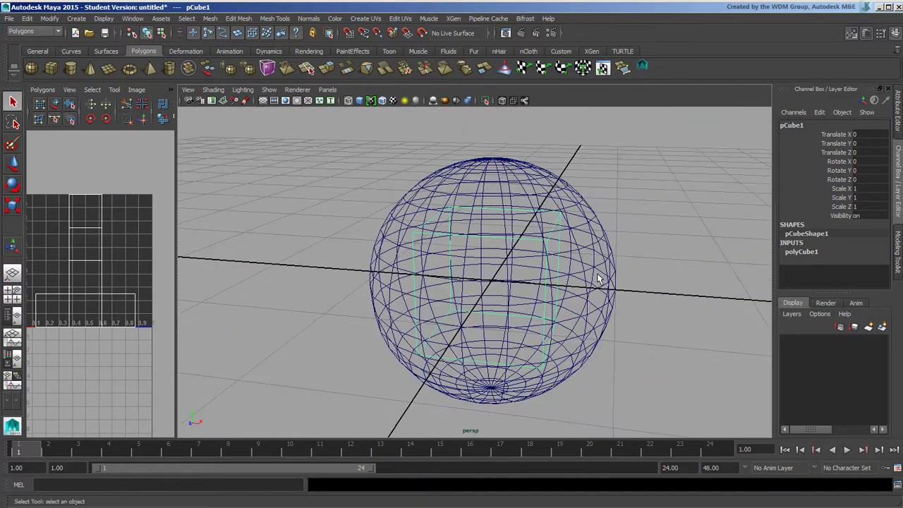
Step: Undo the deletion of the sphere's construction history
key(ctrl+z)
key(ctrl+z)
key(ctrl+z)
key(ctrl+z)
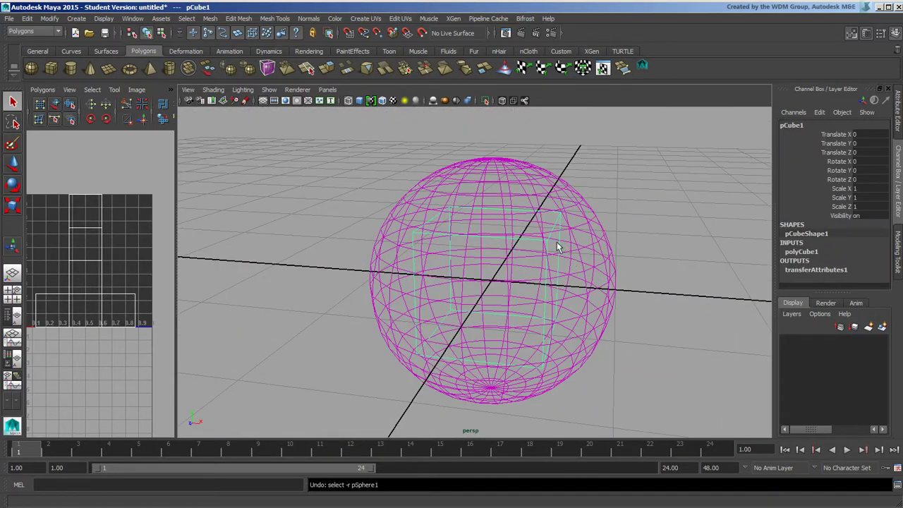
Step: Move the cube along X to about -1.67 to test the sphere's UVs with history intact, and undo the move
click(13, 163)
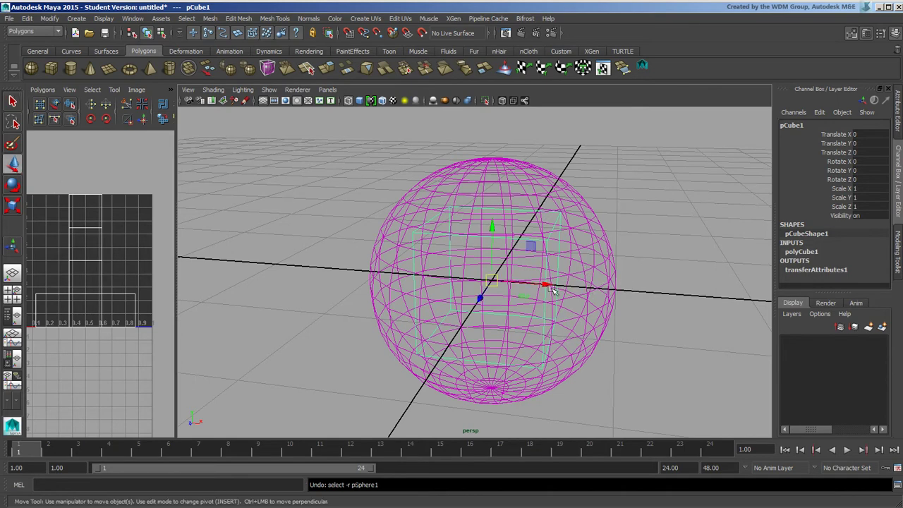
drag(552, 287, 411, 262)
click(411, 263)
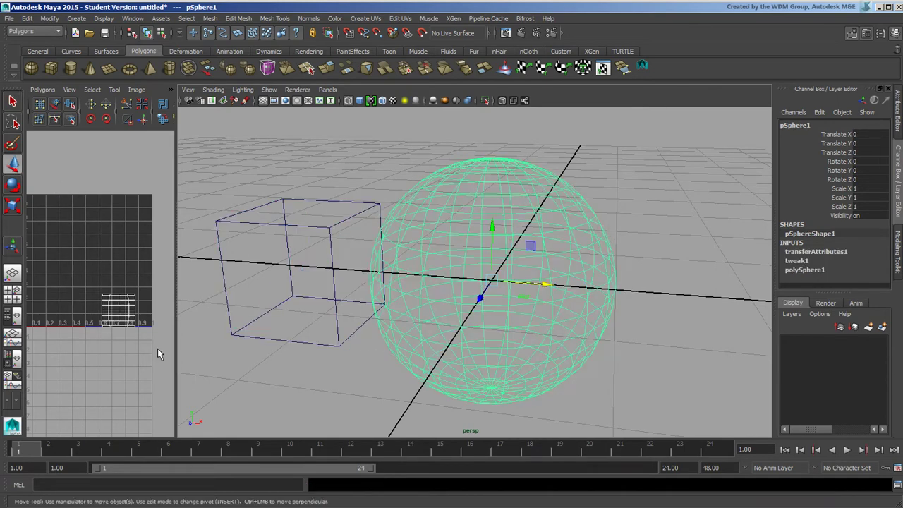
key(ctrl+z)
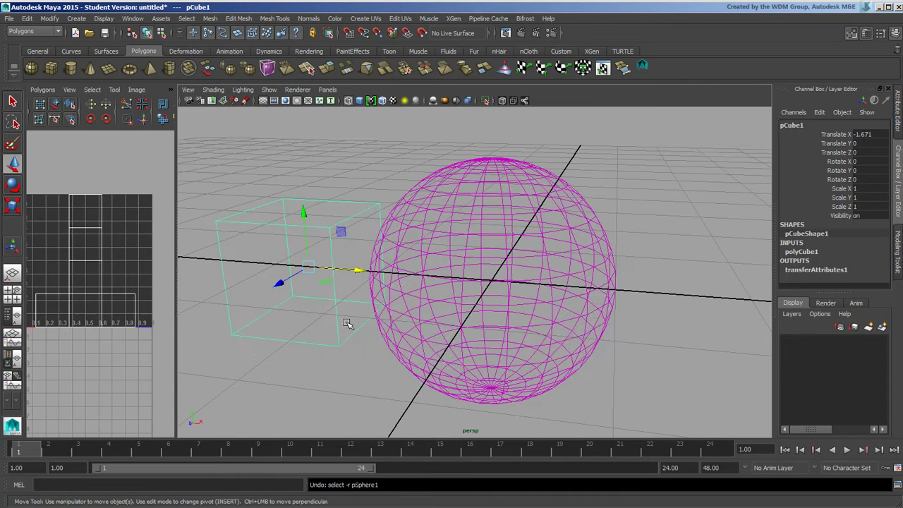
key(ctrl+z)
Step: Delete the construction history of the sphere and clear the selection
click(655, 231)
click(547, 190)
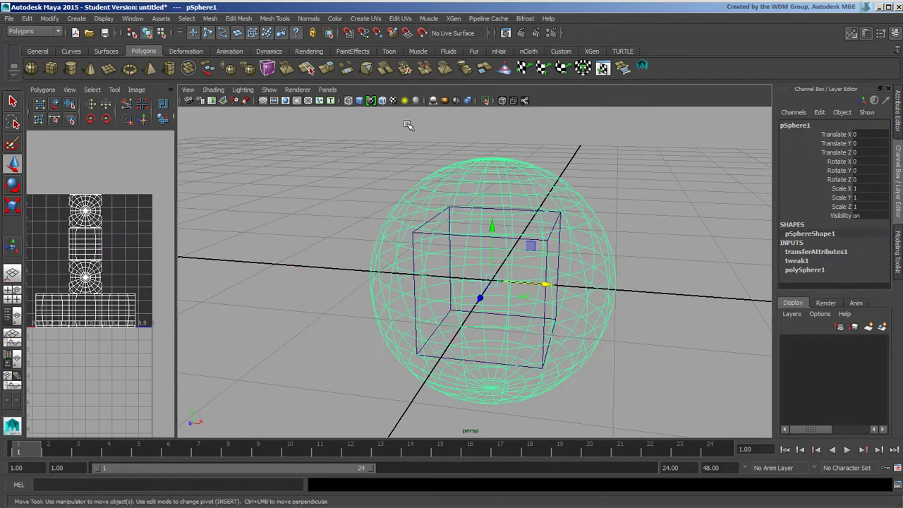
click(48, 19)
mouse_move(28, 19)
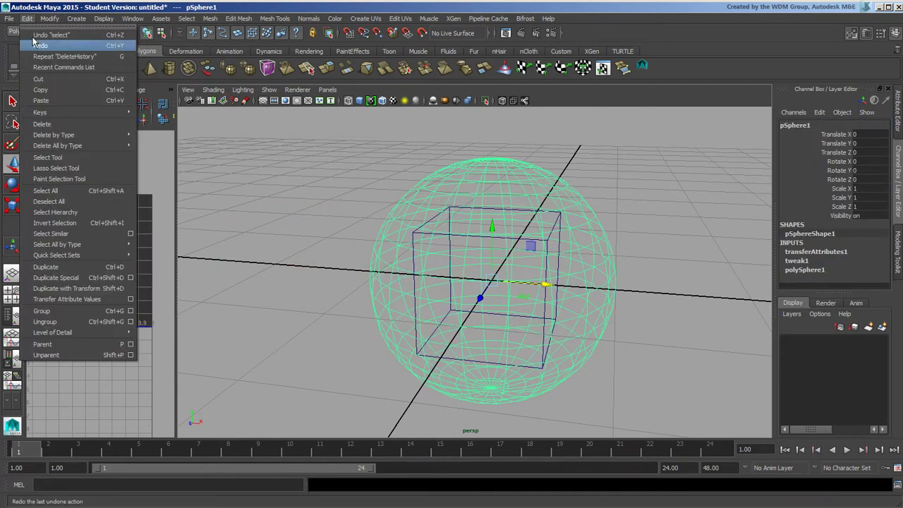
mouse_move(110, 136)
click(174, 143)
click(701, 221)
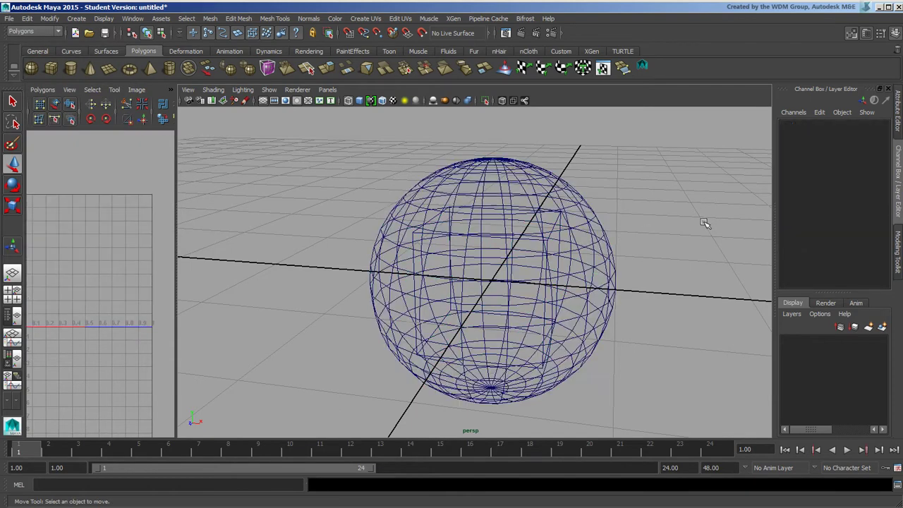
Step: Move the cube along X to about -2.56 to test the sphere's UVs without history, and undo the move
click(572, 254)
drag(547, 284, 258, 262)
click(594, 242)
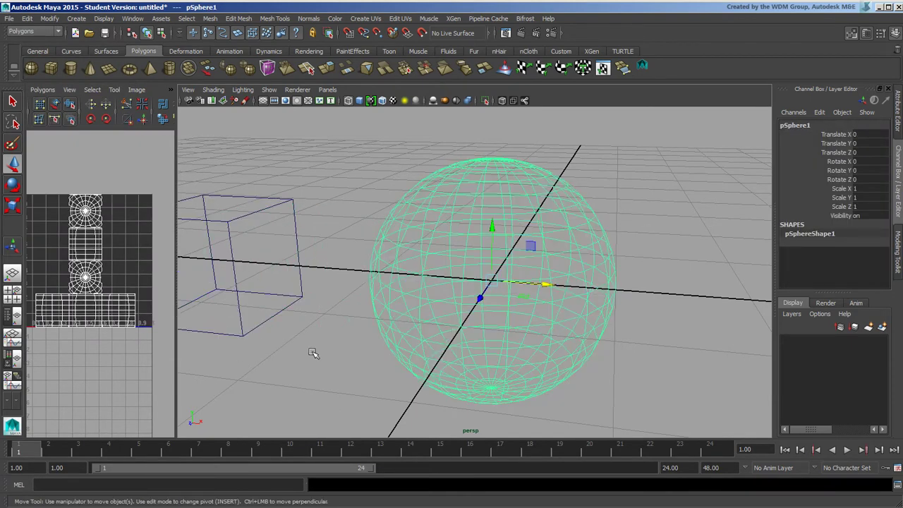
alt+drag(548, 285, 526, 296)
key(ctrl+z)
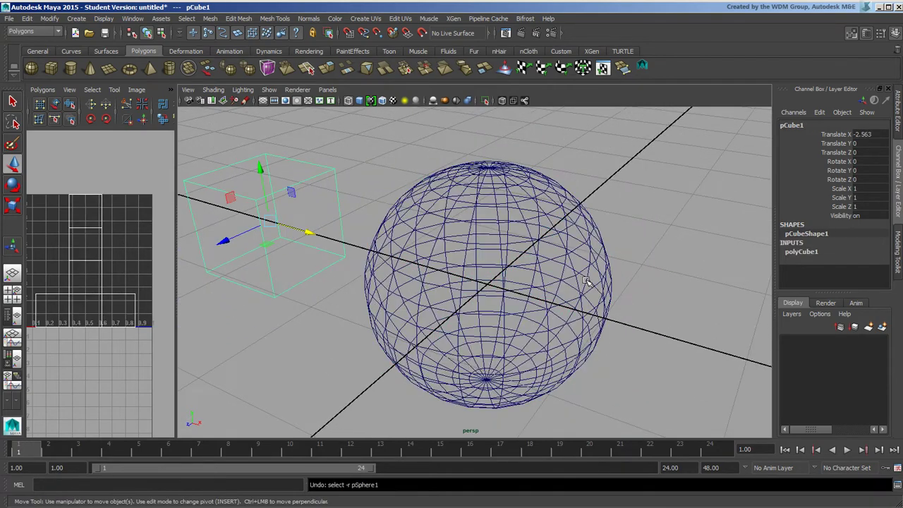
key(ctrl+z)
Step: Delete both the cube and the sphere from the scene
alt+drag(595, 262, 611, 248)
alt+right_drag(720, 248, 562, 253)
alt+middle_drag(562, 253, 534, 238)
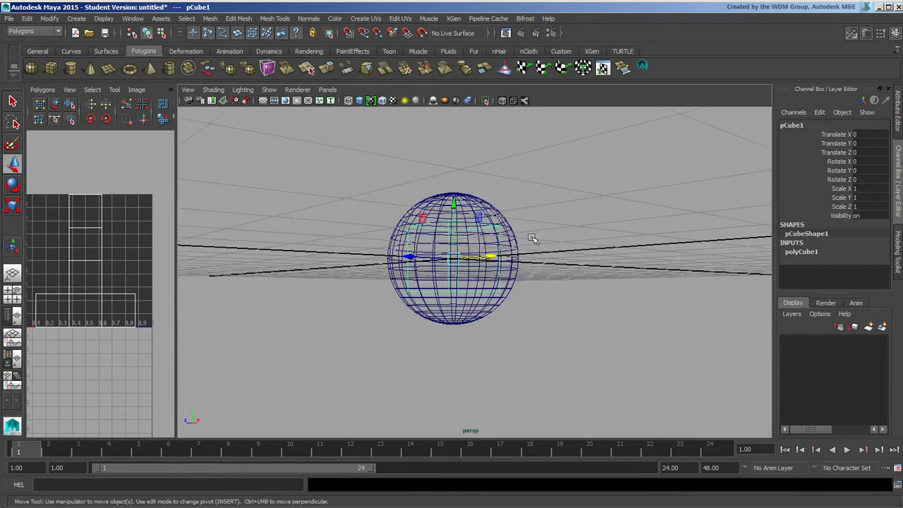
alt+drag(533, 238, 529, 272)
drag(375, 194, 620, 310)
key(Delete)
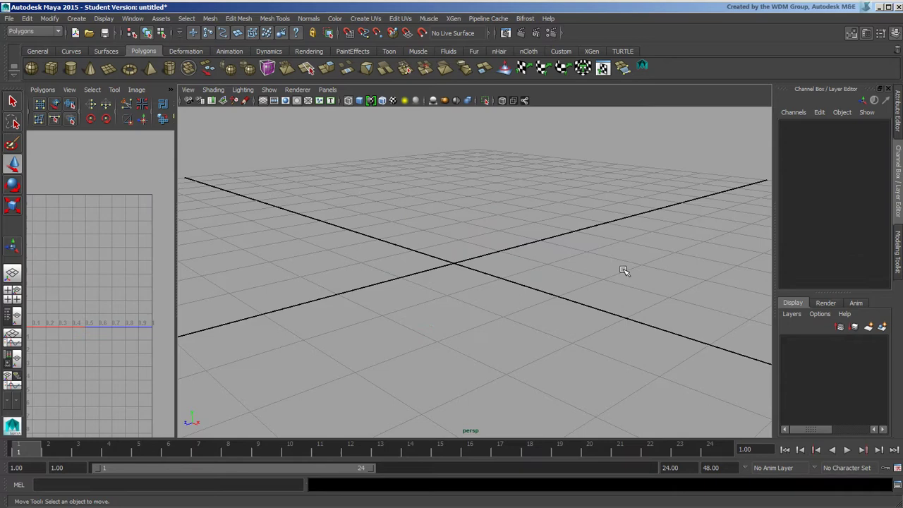
Step: Create a polygon cylinder at the origin and set its height subdivisions to 12
click(71, 68)
click(820, 253)
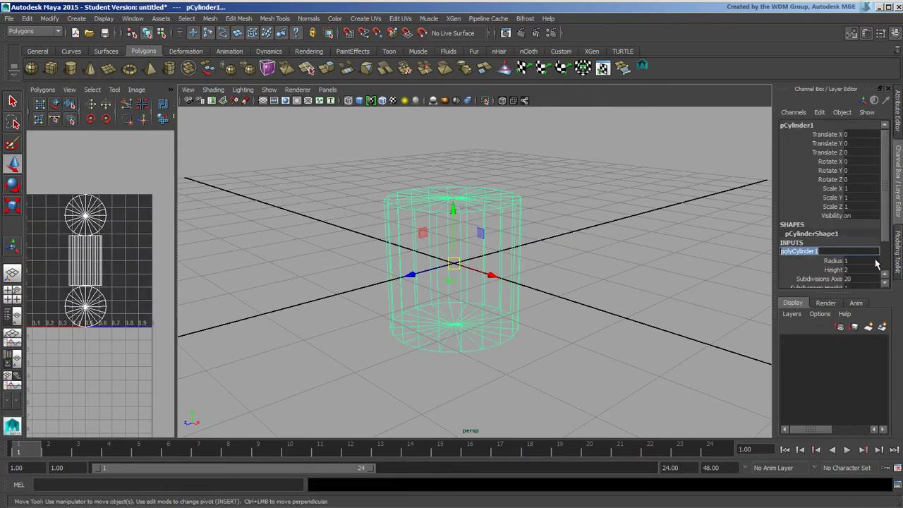
scroll(883, 247, down, 2)
click(830, 256)
middle_drag(480, 280, 532, 279)
alt+drag(536, 281, 568, 252)
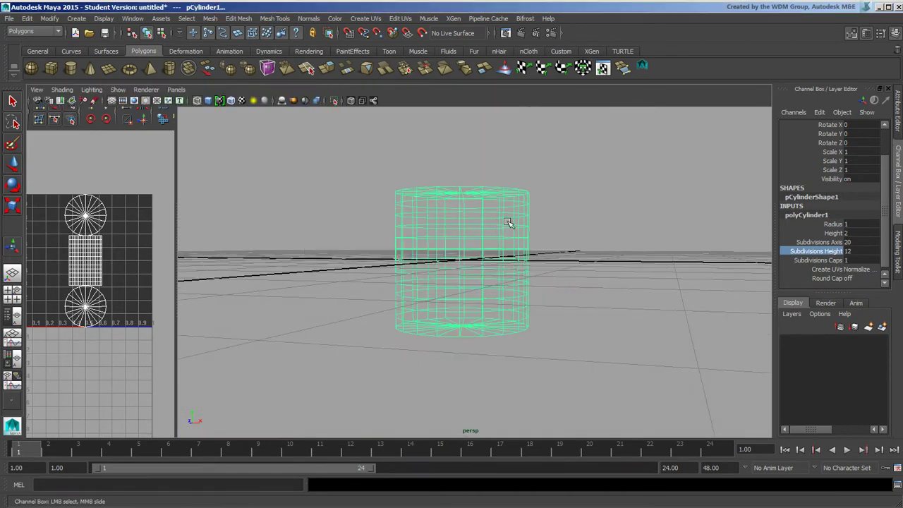
Step: In the side view, build a vertical joint chain through the cylinder from its base to just above its top
key(space)
click(12, 290)
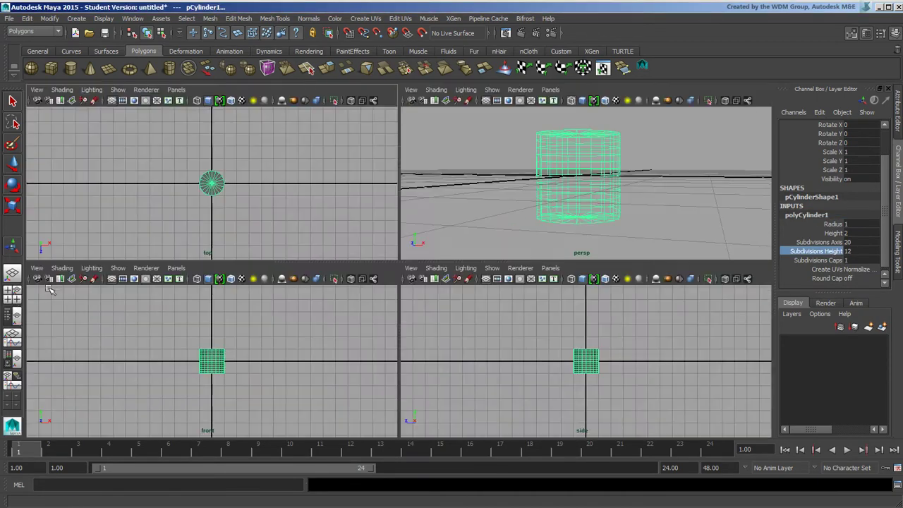
key(space)
scroll(614, 321, up, 3)
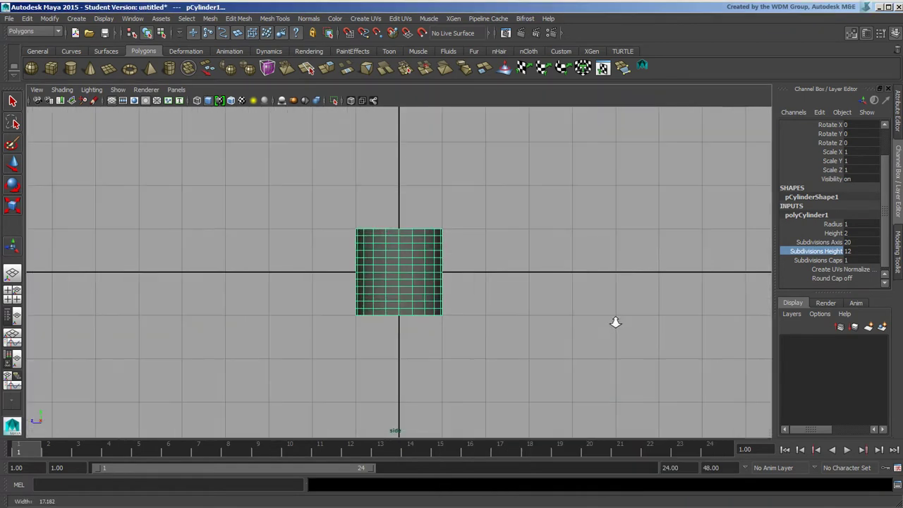
click(229, 50)
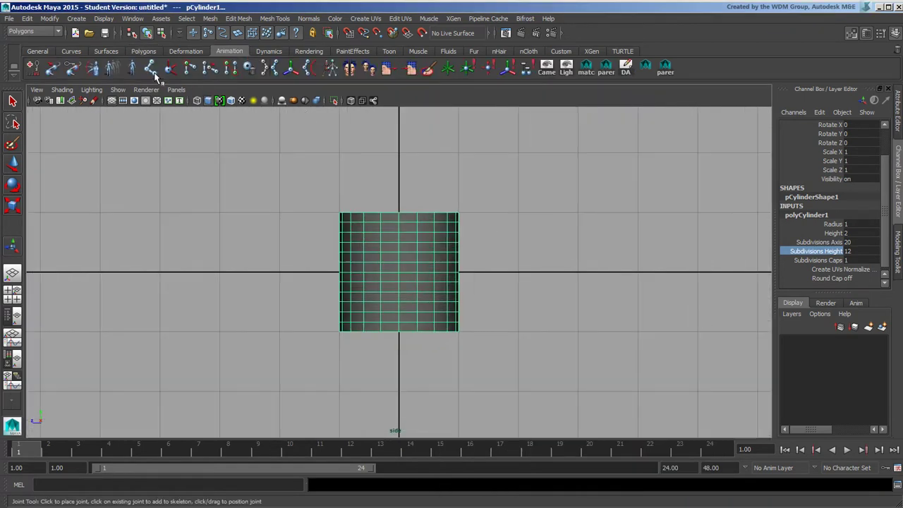
click(150, 67)
click(398, 330)
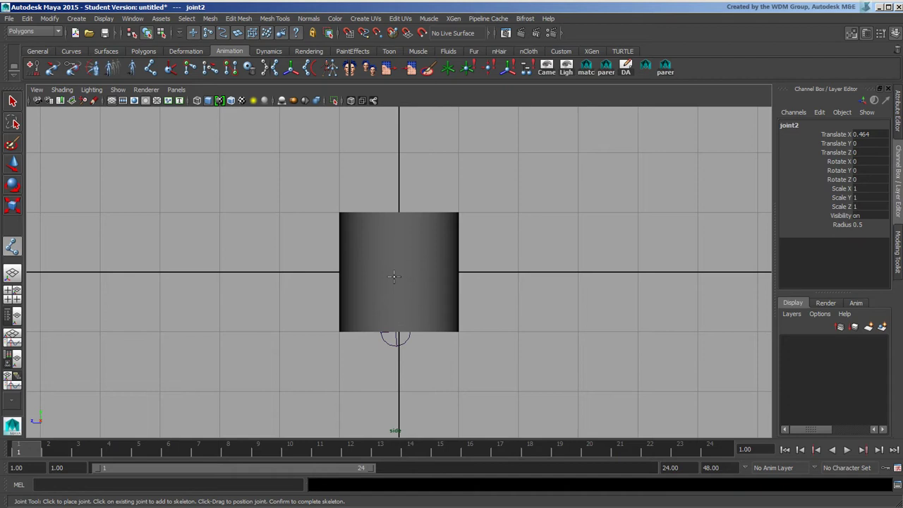
click(12, 166)
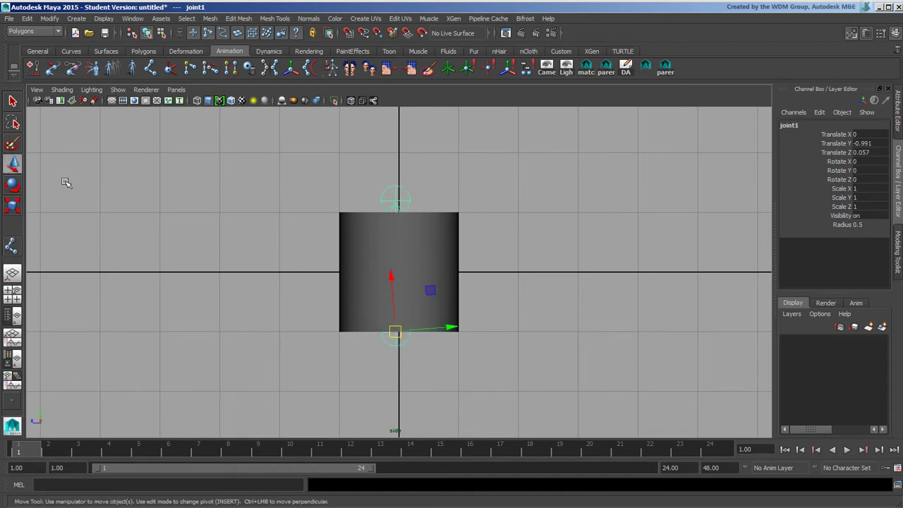
Step: Smooth bind the cylinder to the joint chain and clear the selection
click(452, 250)
click(33, 32)
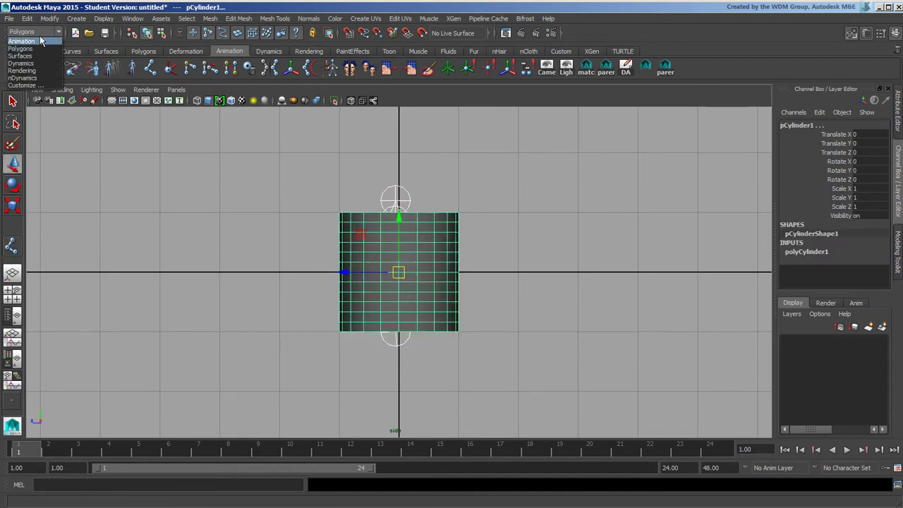
click(28, 31)
click(405, 19)
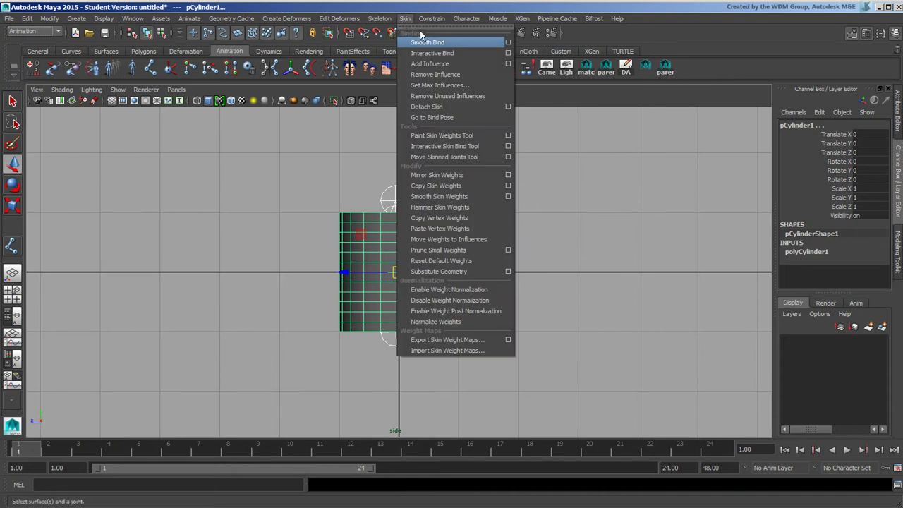
click(445, 43)
click(469, 339)
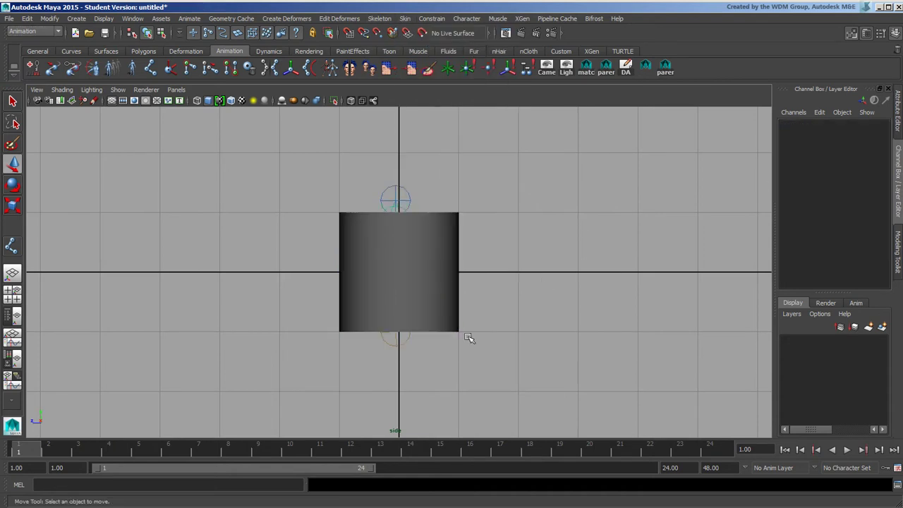
Step: Move the root joint about 0.57 in Y and 0.46 in Z to test the bind, undo it, and return to the perspective view
click(413, 348)
mouse_move(400, 331)
mouse_down()
mouse_move(403, 273)
mouse_move(405, 372)
mouse_move(528, 357)
mouse_move(370, 292)
mouse_move(396, 324)
mouse_up()
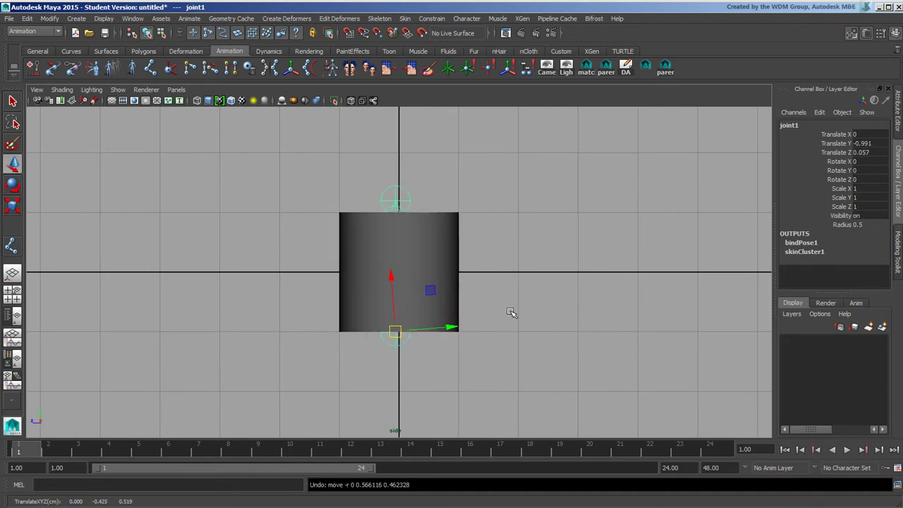
key(space)
key(space)
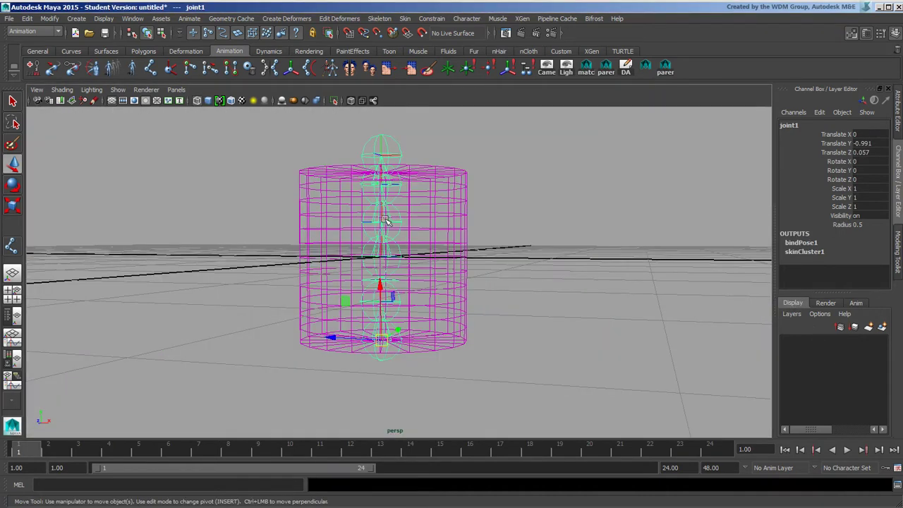
Step: Rotate the fourth joint about 9.28° around Y to test the cylinder's deformation, and undo the rotation
key(Down)
key(Down)
key(Down)
click(12, 185)
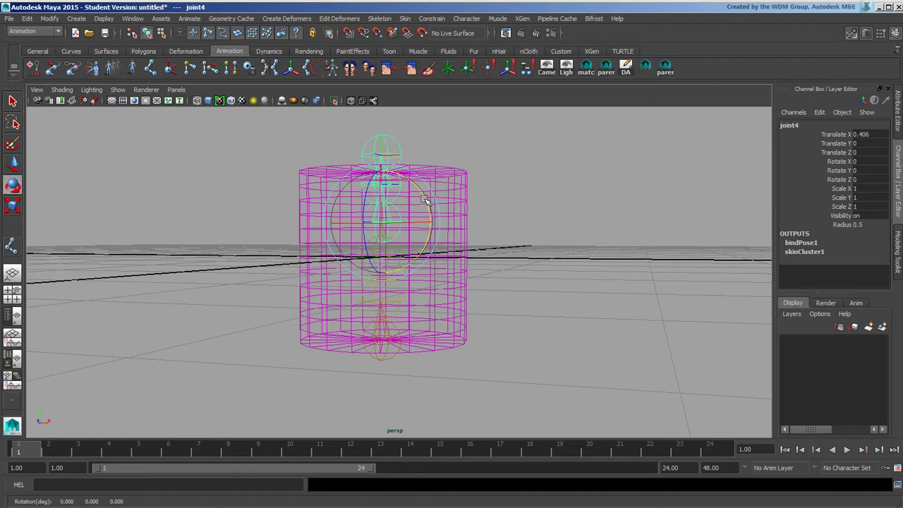
drag(410, 210, 411, 182)
key(ctrl+z)
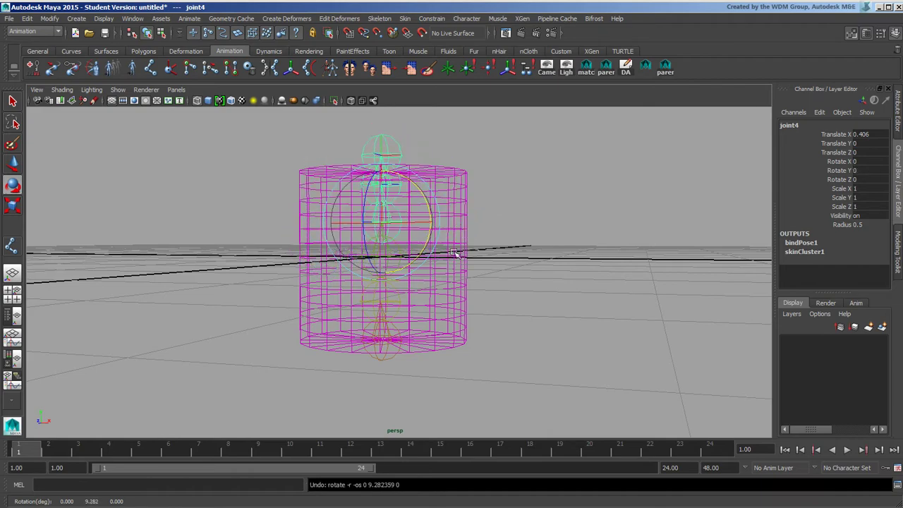
Step: Rotate the fourth joint once more to inspect the bending from another angle, and undo the rotation
alt+drag(424, 276, 464, 264)
alt+right_drag(463, 264, 541, 258)
alt+drag(541, 258, 456, 268)
scroll(456, 268, down, 2)
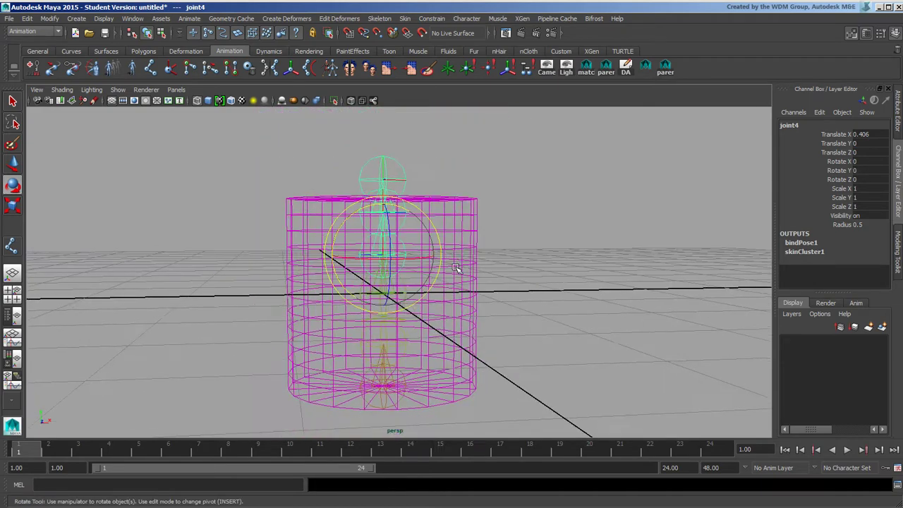
drag(384, 205, 423, 203)
key(ctrl+z)
alt+drag(564, 251, 469, 259)
alt+right_drag(470, 259, 562, 253)
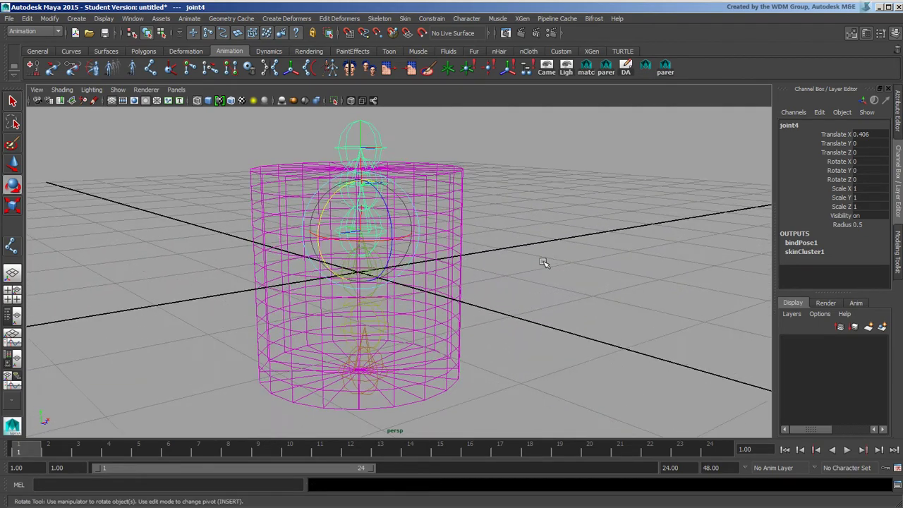
Step: Select the skinned cylinder and examine the Delete by Type commands available for it
click(543, 262)
click(433, 224)
scroll(544, 259, down, 5)
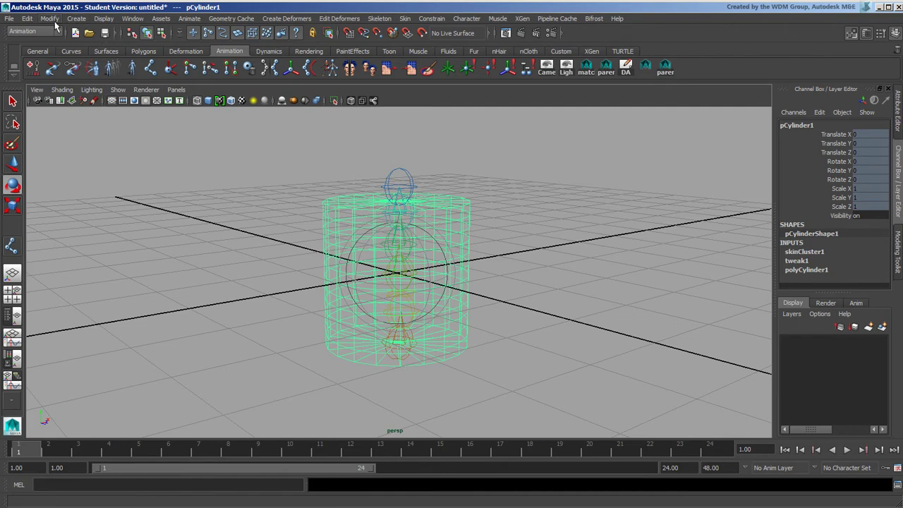
click(27, 19)
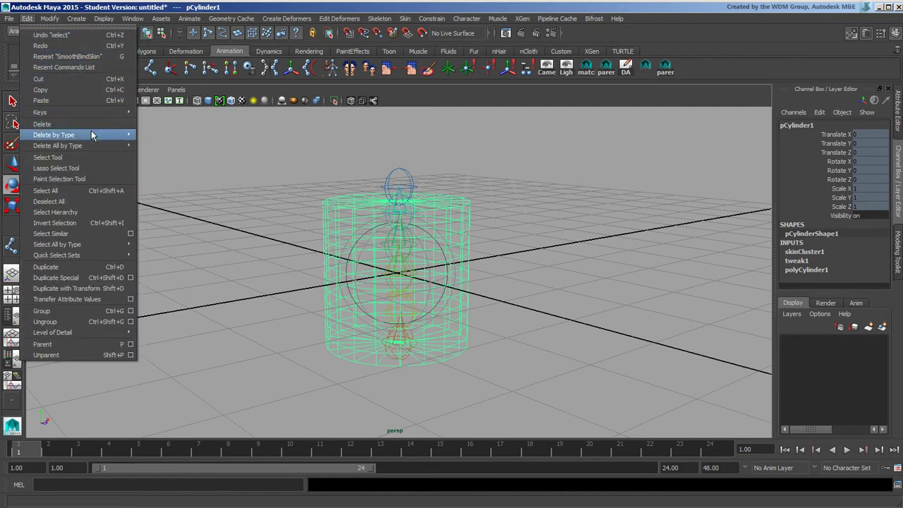
mouse_move(91, 134)
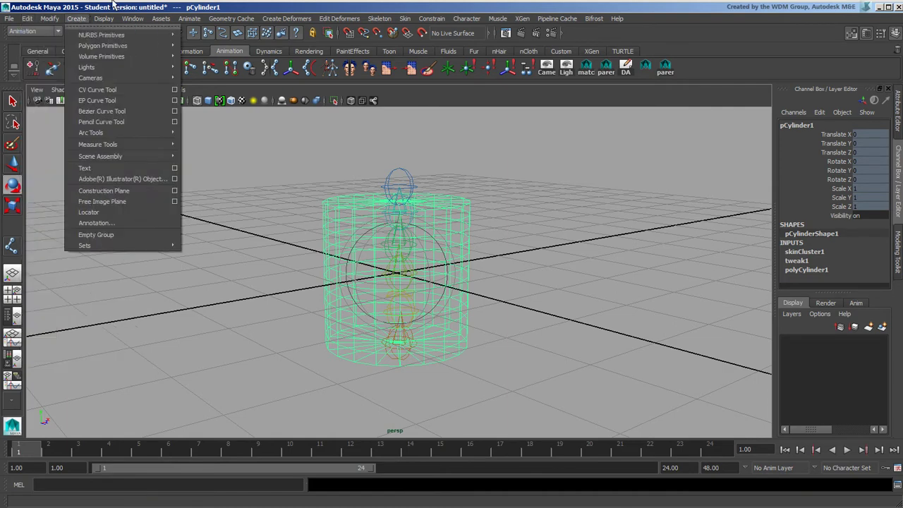
click(130, 20)
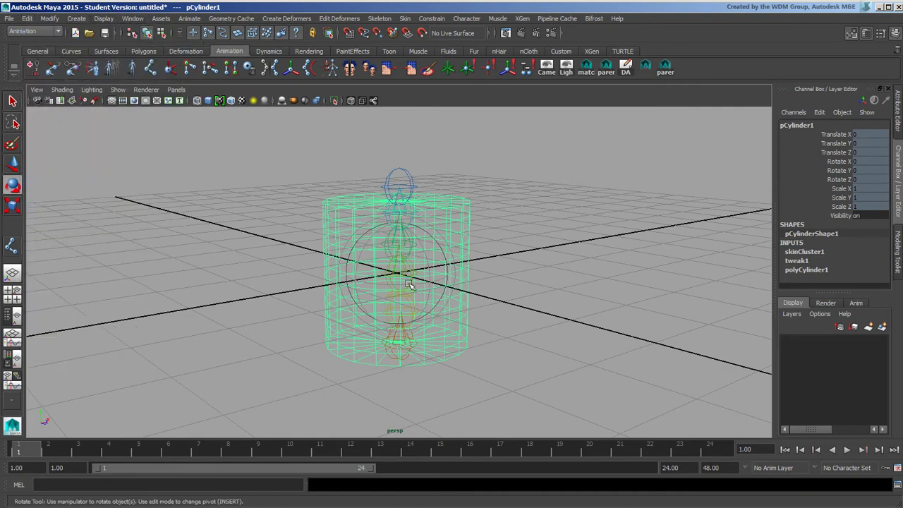
alt+drag(411, 285, 446, 271)
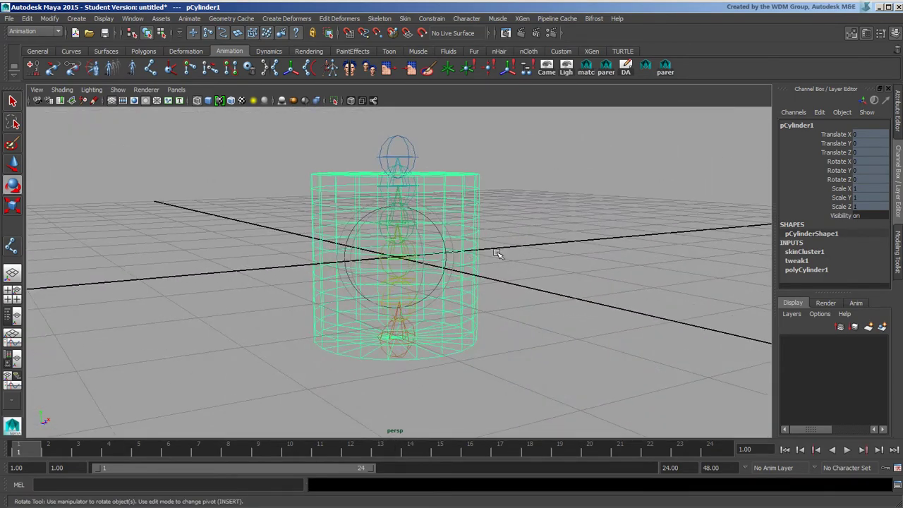
alt+drag(497, 254, 530, 257)
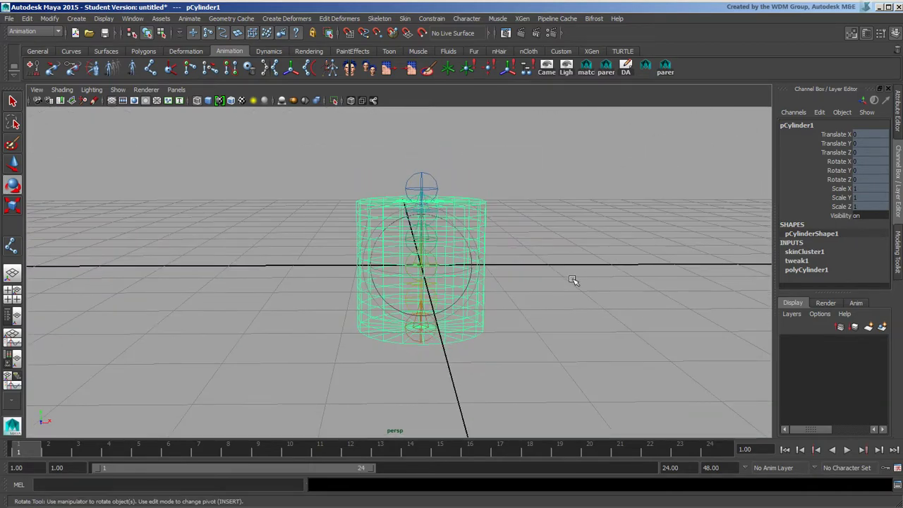
alt+drag(573, 280, 395, 253)
alt+right_drag(395, 254, 422, 269)
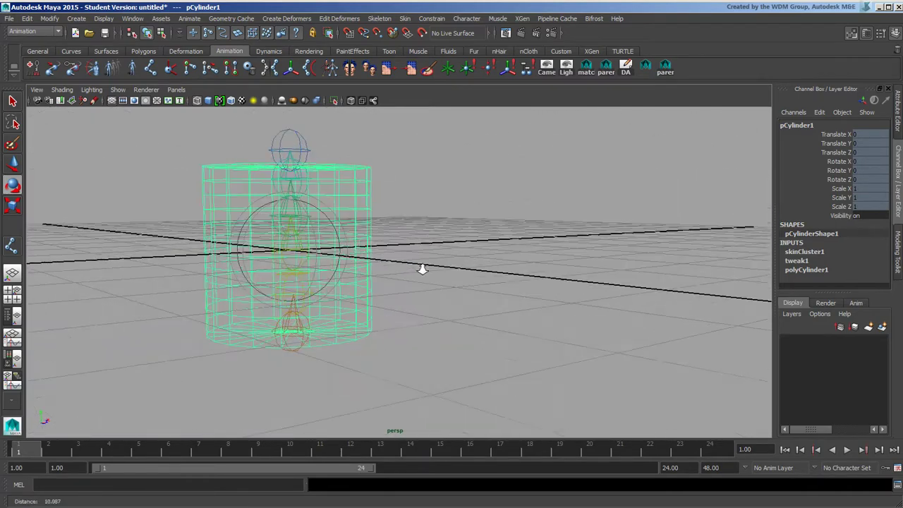
alt+drag(422, 269, 475, 262)
Step: Duplicate the skinned cylinder
click(475, 262)
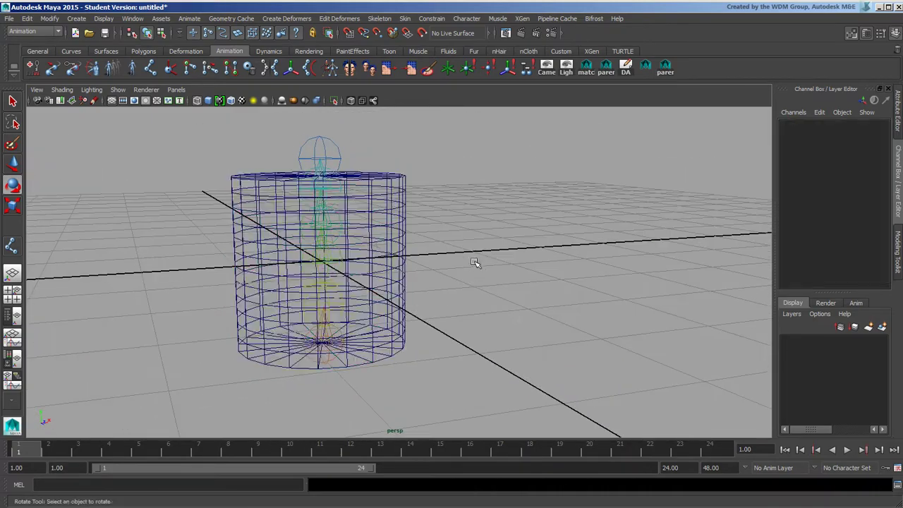
click(397, 198)
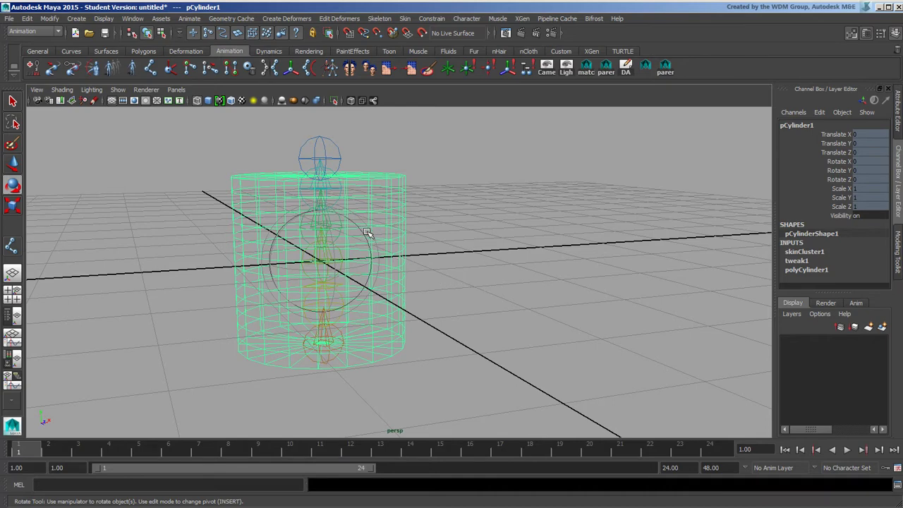
key(ctrl+d)
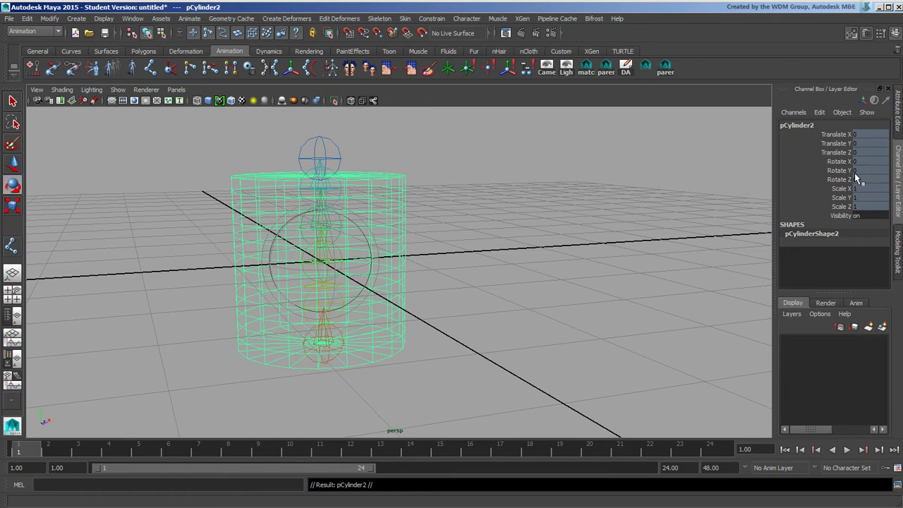
Step: Unlock the duplicate's translate, rotate and scale channels, and move it along X to about 5.1
drag(840, 138, 839, 208)
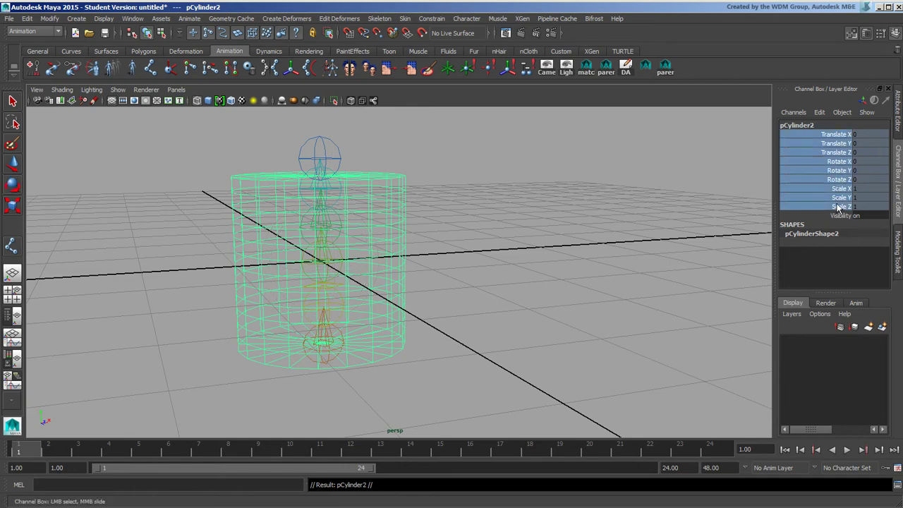
right_click(844, 197)
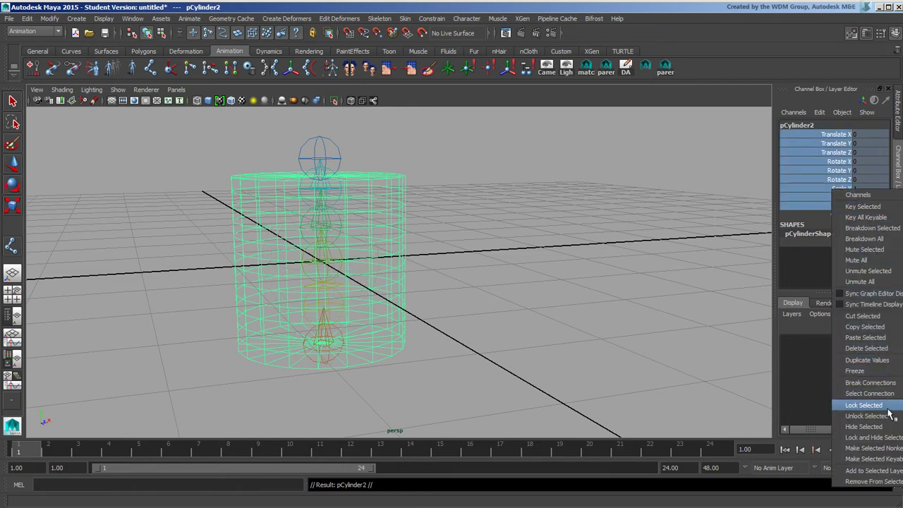
click(866, 405)
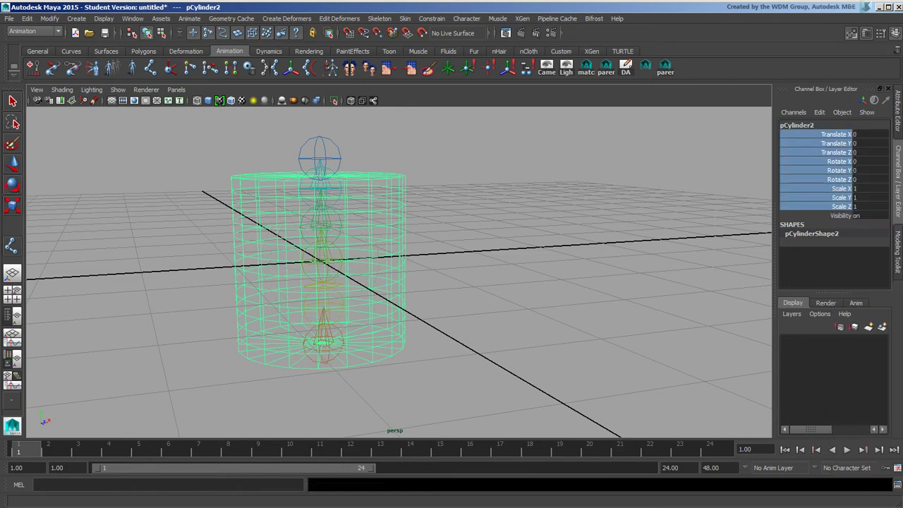
click(13, 163)
drag(370, 256, 710, 238)
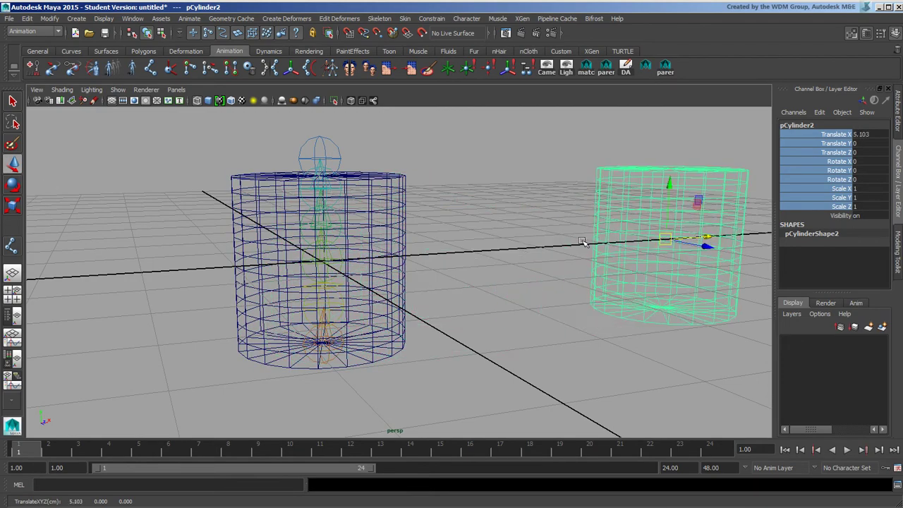
Step: Move the fourth joint to test the original cylinder's deformation, and undo the move
alt+drag(585, 244, 595, 263)
alt+right_drag(594, 263, 498, 258)
alt+middle_drag(498, 258, 500, 266)
alt+drag(500, 266, 398, 310)
click(397, 312)
click(317, 248)
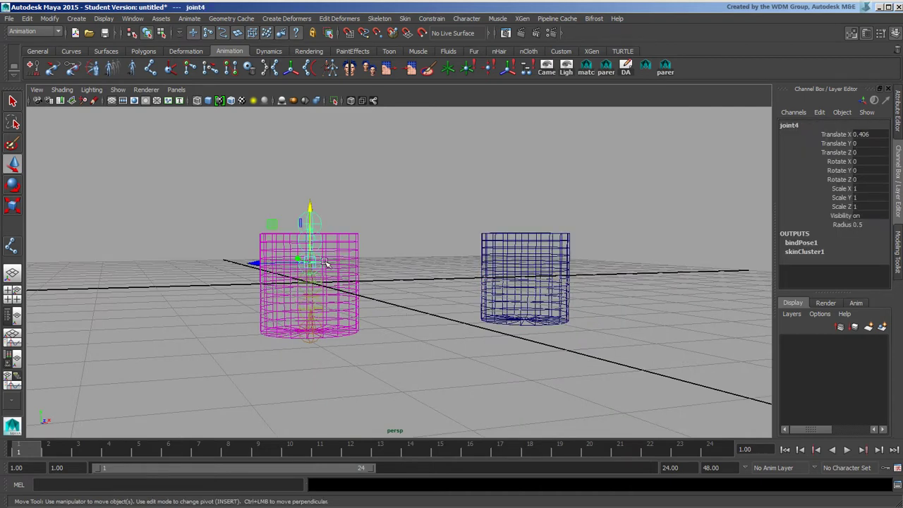
drag(308, 262, 296, 206)
key(ctrl+z)
Step: Move the duplicate cylinder about 0.29 in X, 0.39 in Y and 0.09 in Z as a test, and undo it
click(525, 248)
mouse_move(520, 275)
mouse_down()
mouse_move(574, 288)
mouse_move(514, 268)
mouse_up()
key(ctrl+z)
Step: Move the duplicate cylinder along X to about -4.75, on the other side of the skinned original
click(309, 264)
click(524, 243)
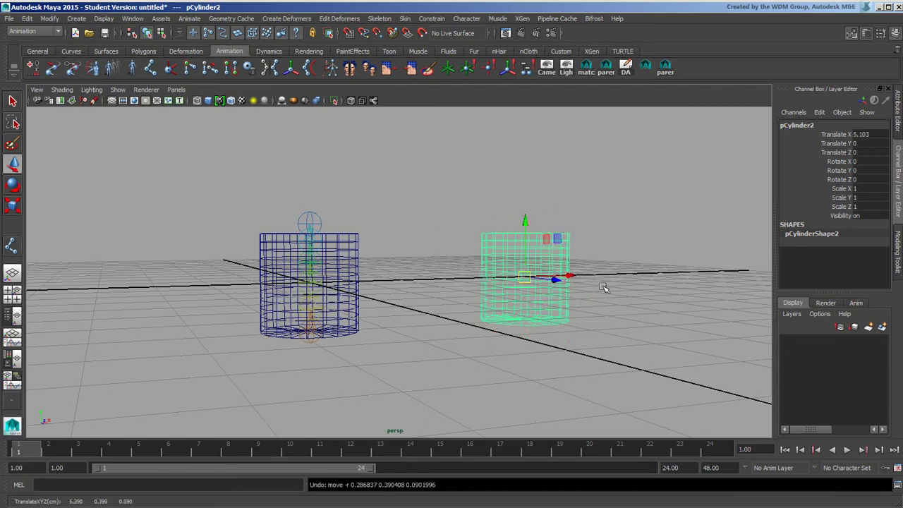
alt+drag(603, 284, 557, 331)
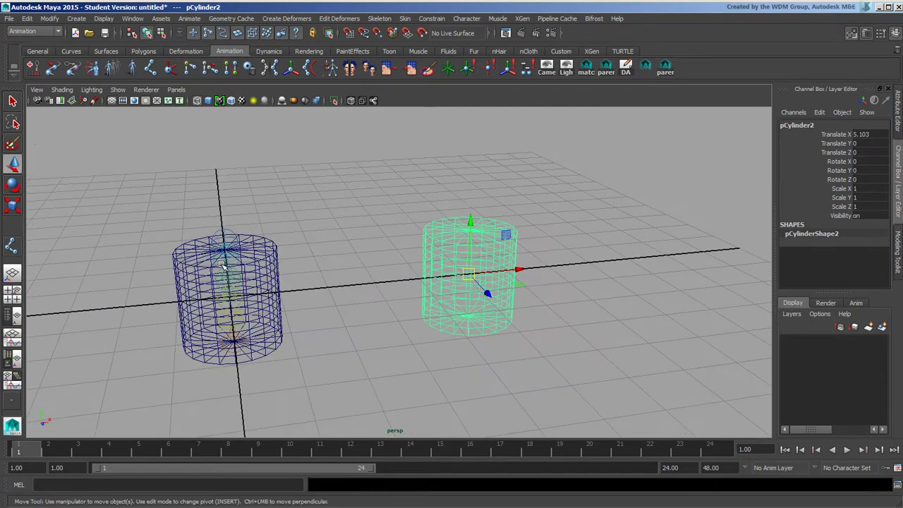
alt+drag(376, 274, 408, 264)
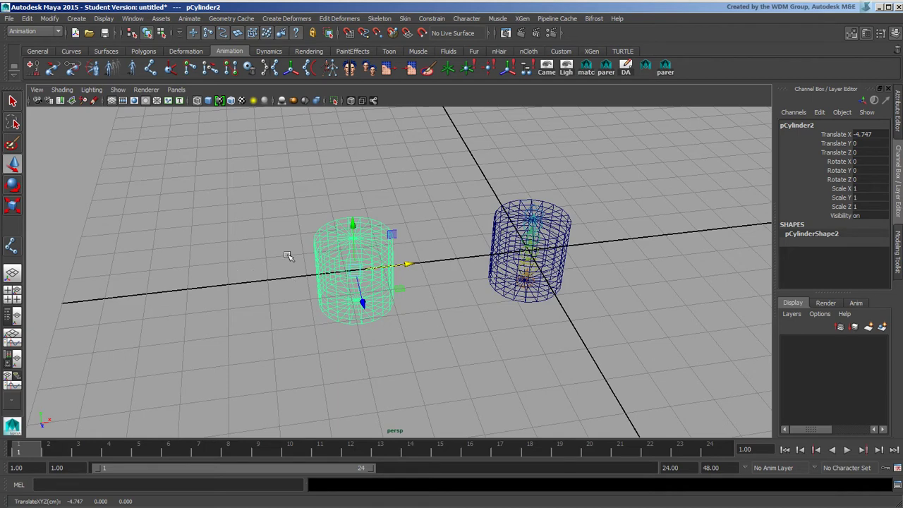
alt+drag(347, 260, 320, 198)
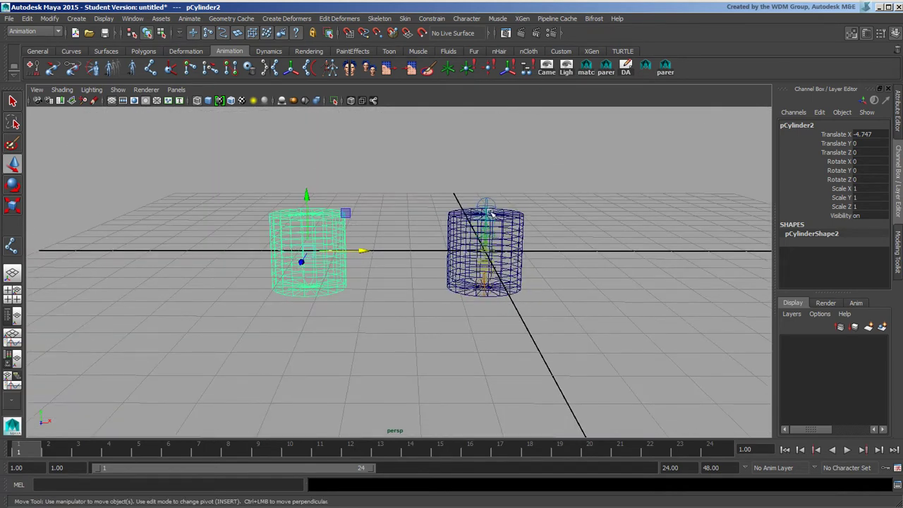
alt+middle_drag(485, 244, 441, 261)
alt+drag(364, 321, 385, 286)
alt+right_drag(385, 286, 459, 282)
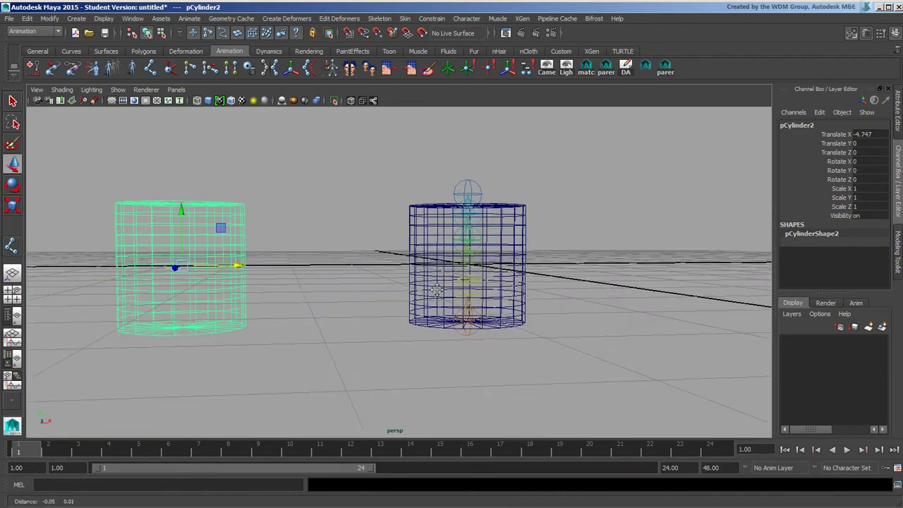
alt+drag(458, 281, 397, 323)
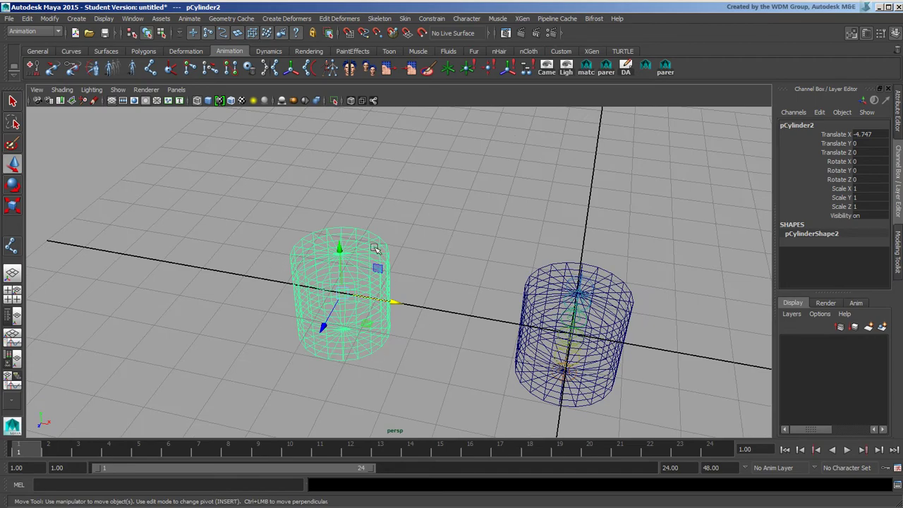
alt+drag(374, 248, 349, 257)
alt+drag(512, 302, 461, 299)
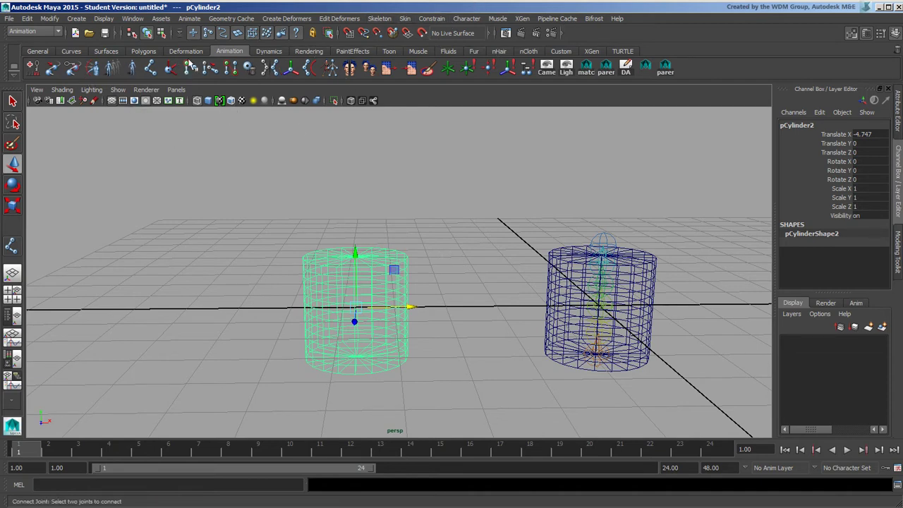
Step: Create a polygon cube and move it along X until it sits inside the duplicate cylinder
click(143, 52)
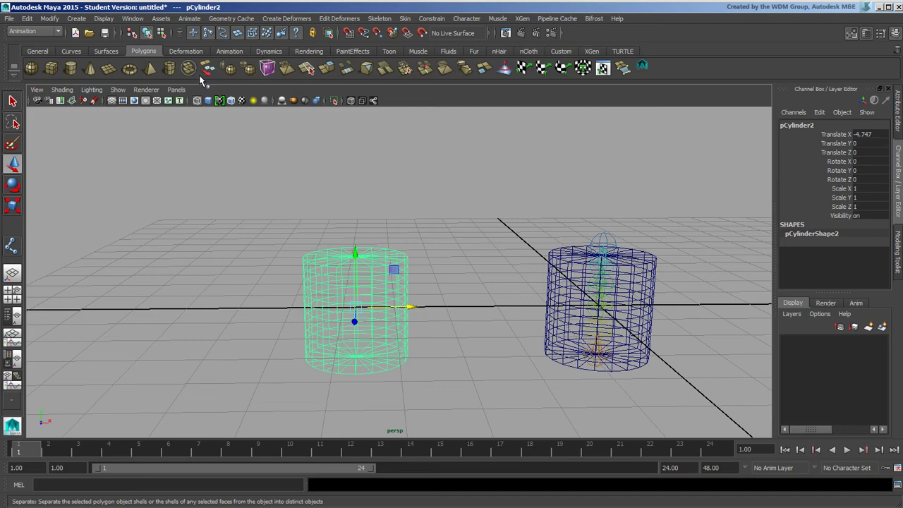
click(51, 68)
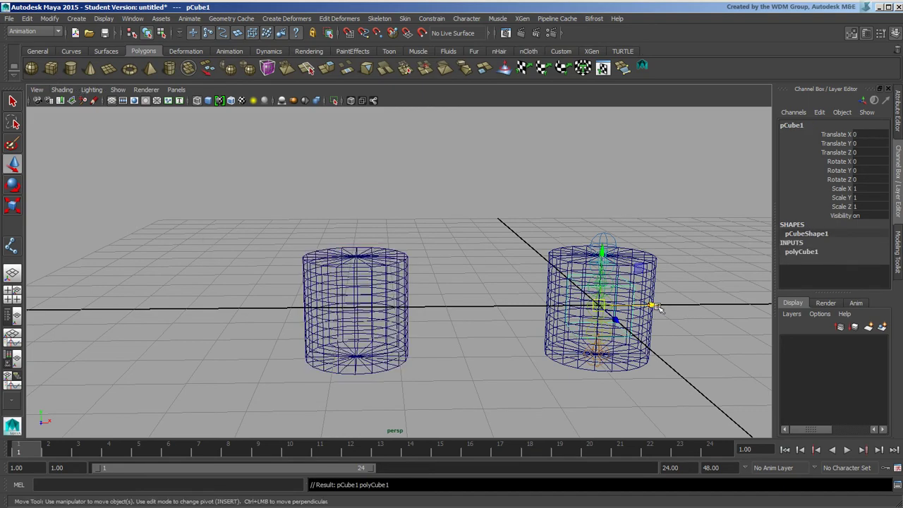
drag(654, 306, 402, 292)
Step: Add the duplicate cylinder to the cube selection and run Transfer Attributes from the cube to the cylinder
click(402, 292)
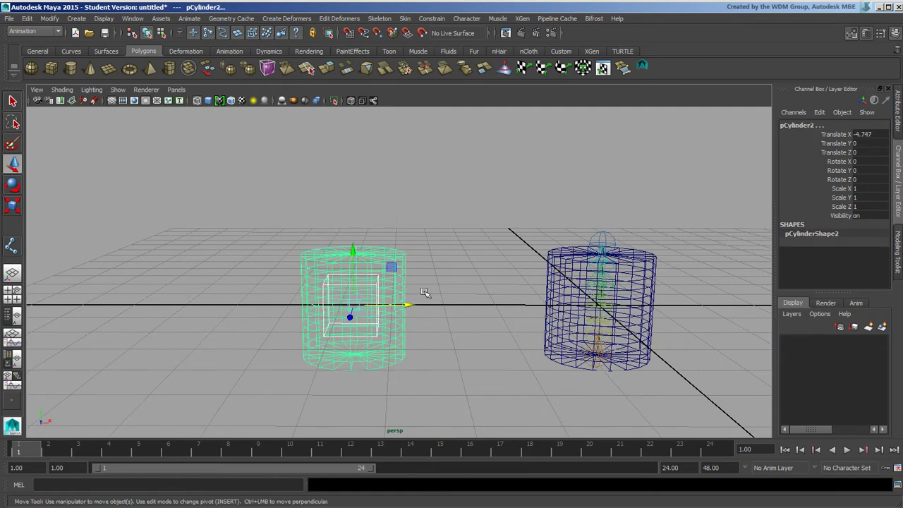
click(135, 19)
click(133, 10)
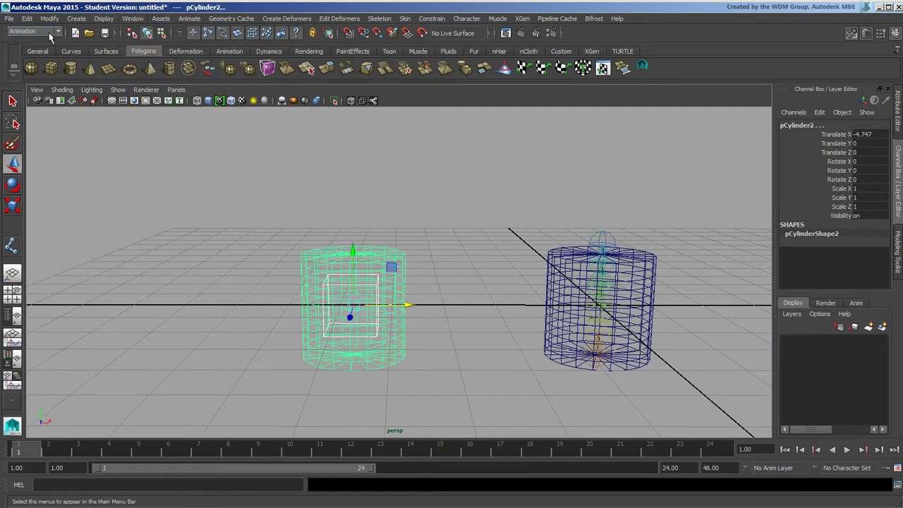
click(45, 31)
click(33, 49)
click(210, 18)
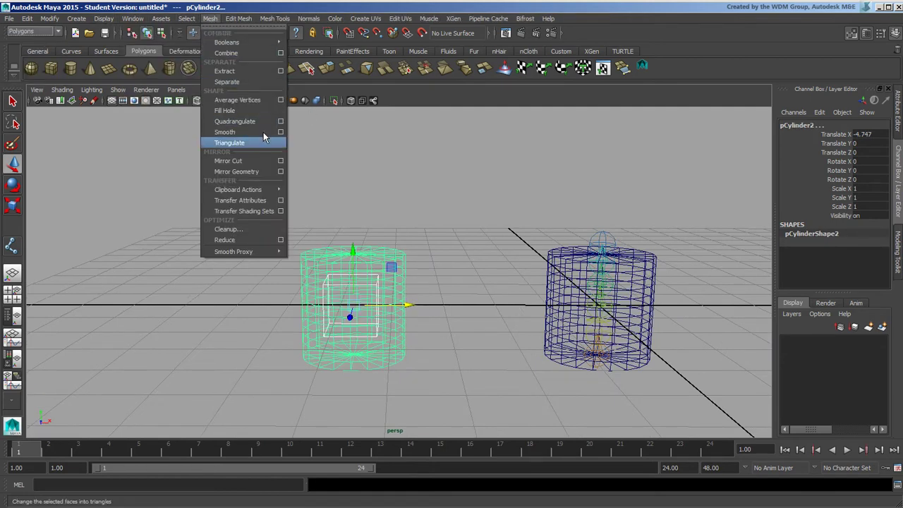
click(239, 201)
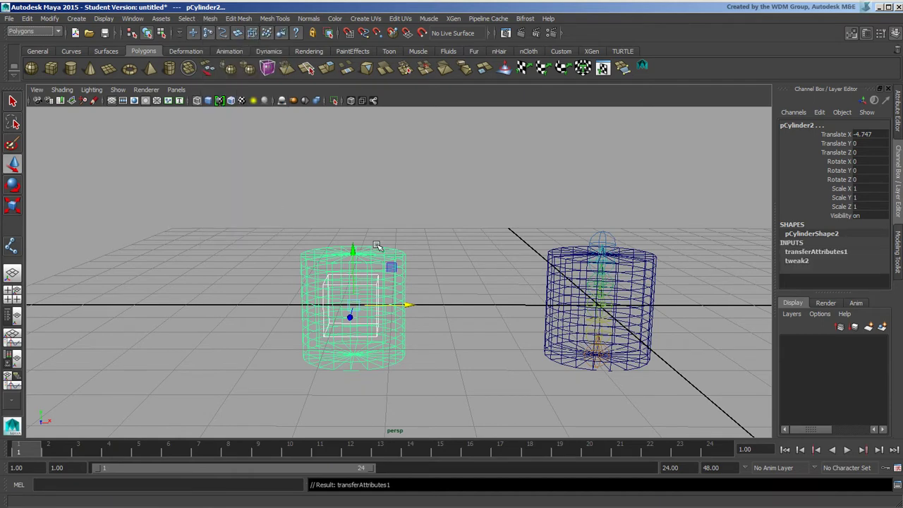
Step: Select only the duplicate cylinder and delete its construction history
click(417, 247)
click(397, 259)
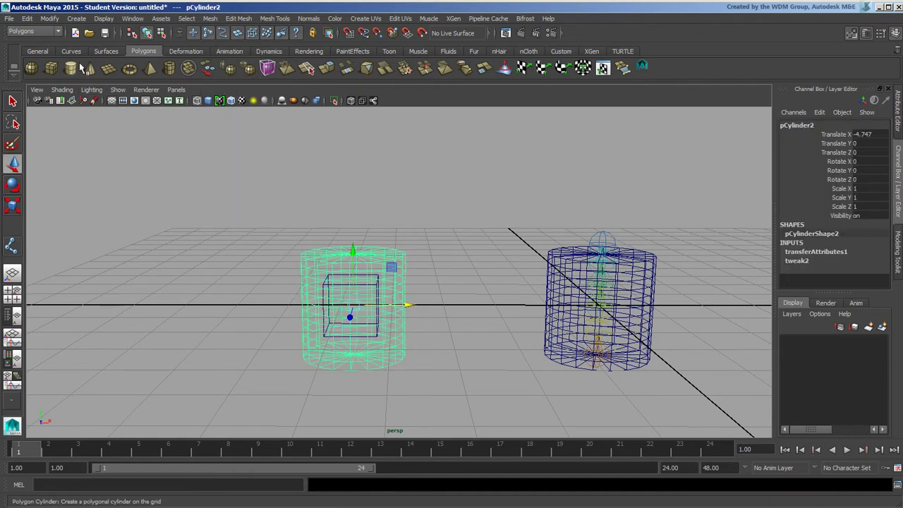
click(27, 18)
mouse_move(71, 135)
click(201, 142)
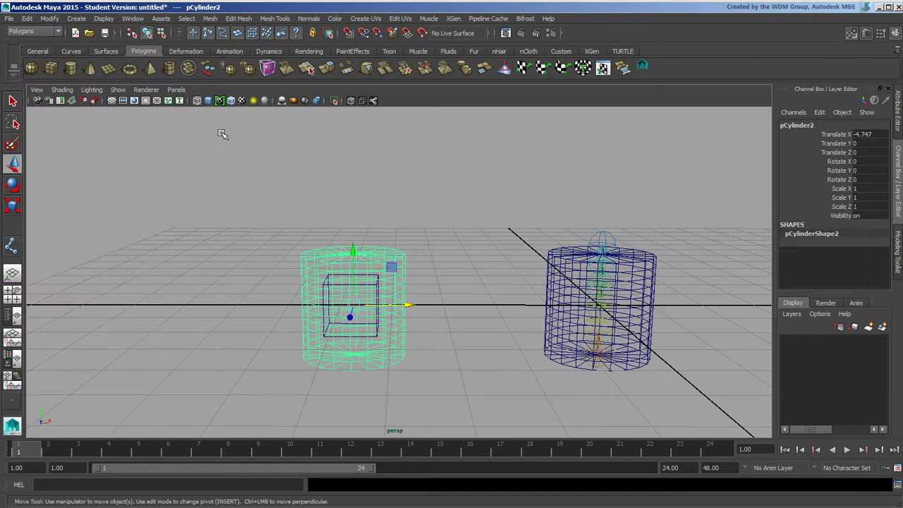
Step: Switch to a two-pane layout that shows the UV Texture Editor beside the perspective view
click(12, 316)
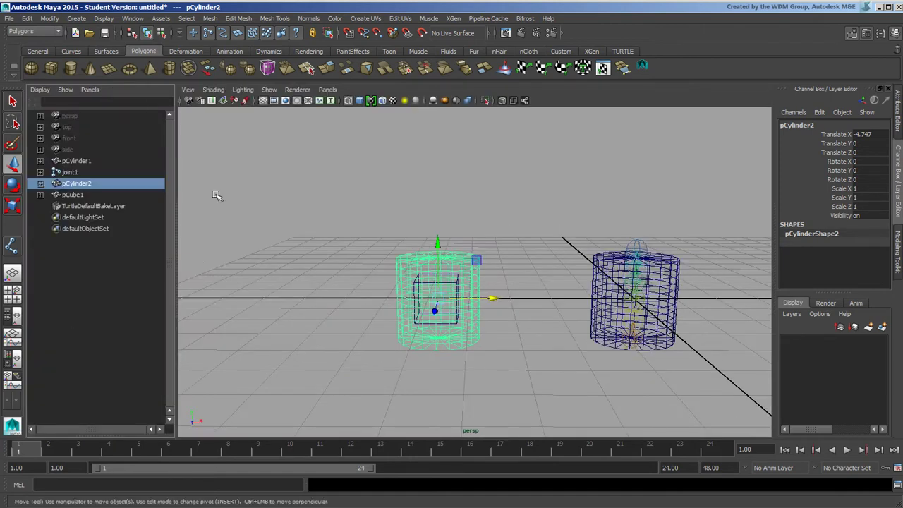
click(90, 89)
mouse_move(127, 144)
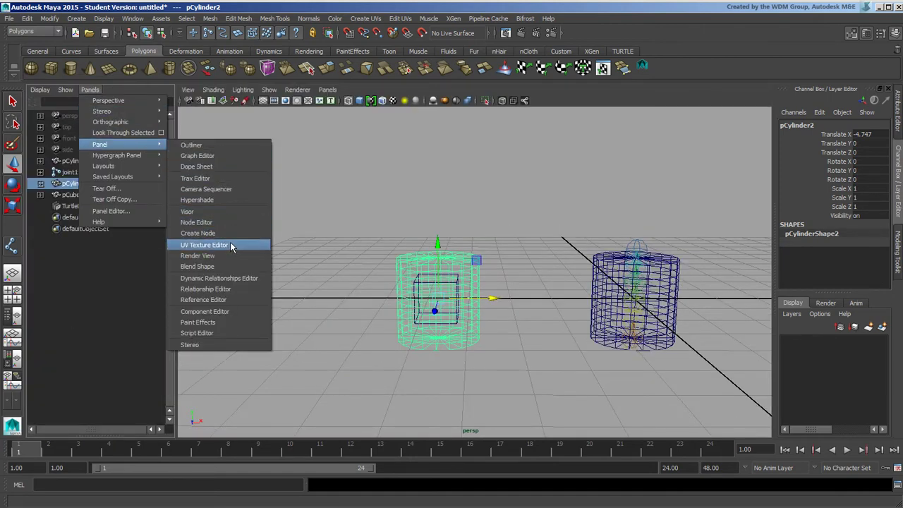
click(233, 246)
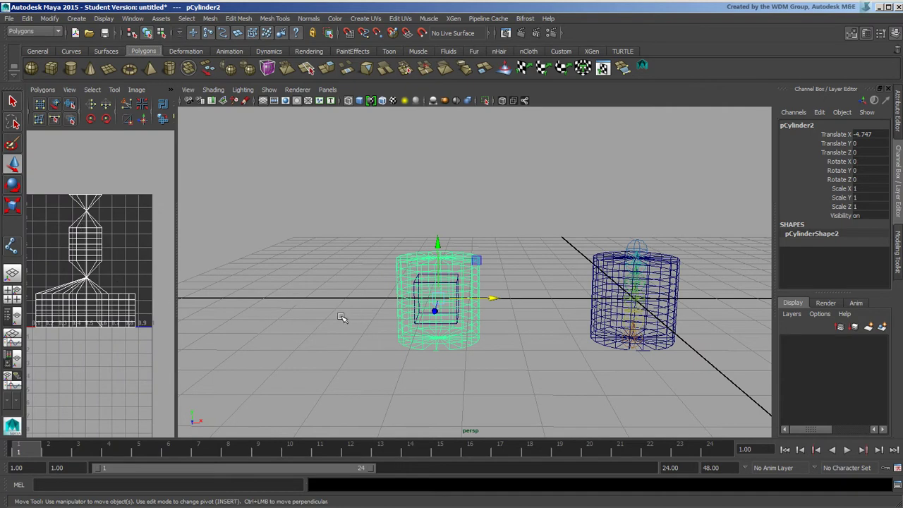
Step: Delete the cube inside the duplicate cylinder
click(605, 273)
click(510, 316)
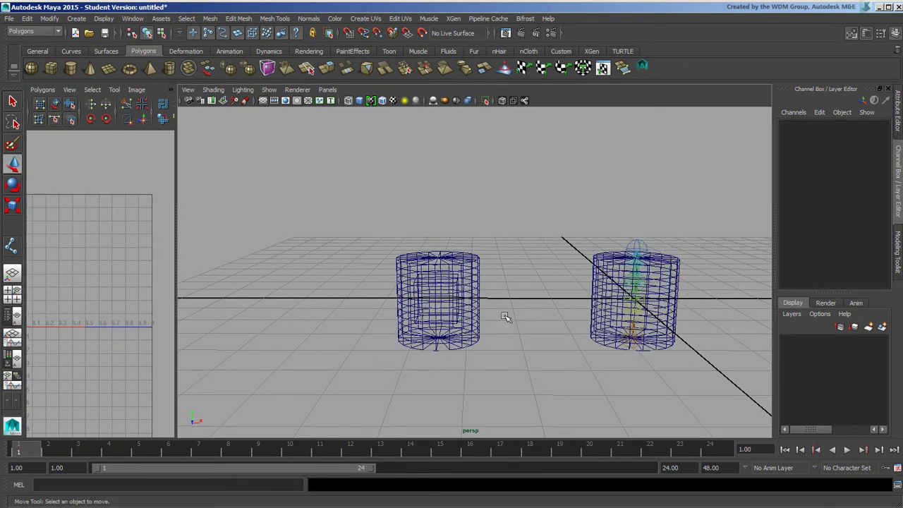
click(466, 301)
key(Delete)
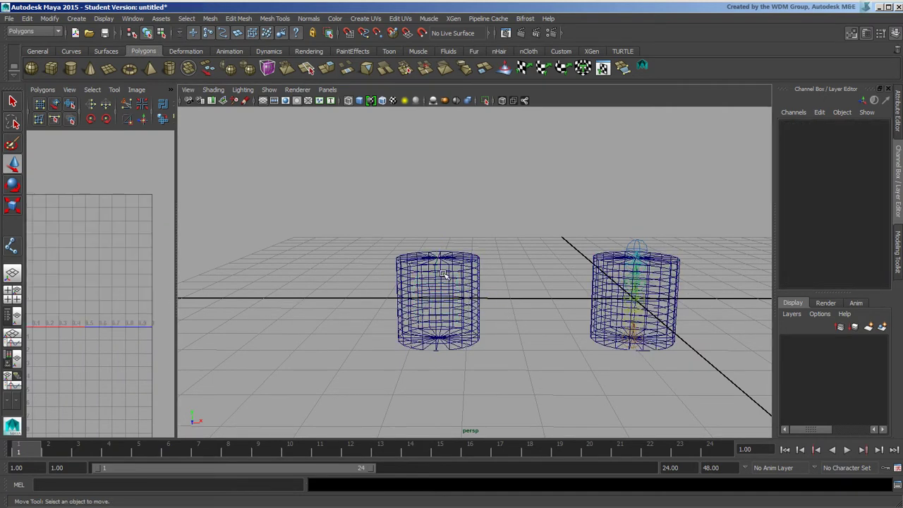
Step: Compare the UV layouts and input history of the duplicate and the skinned cylinder, selecting them together and individually
click(443, 273)
alt+middle_drag(599, 323, 545, 302)
alt+drag(536, 280, 553, 287)
shift+click(546, 239)
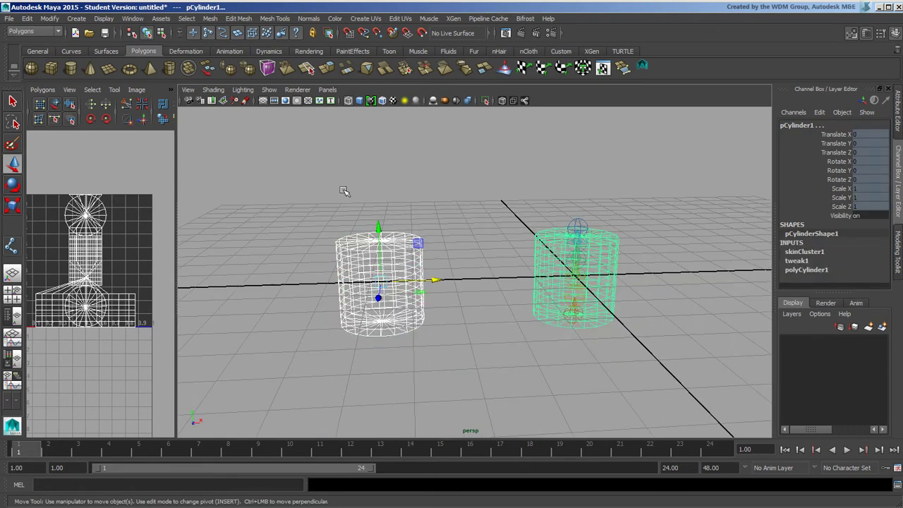
click(476, 207)
click(400, 251)
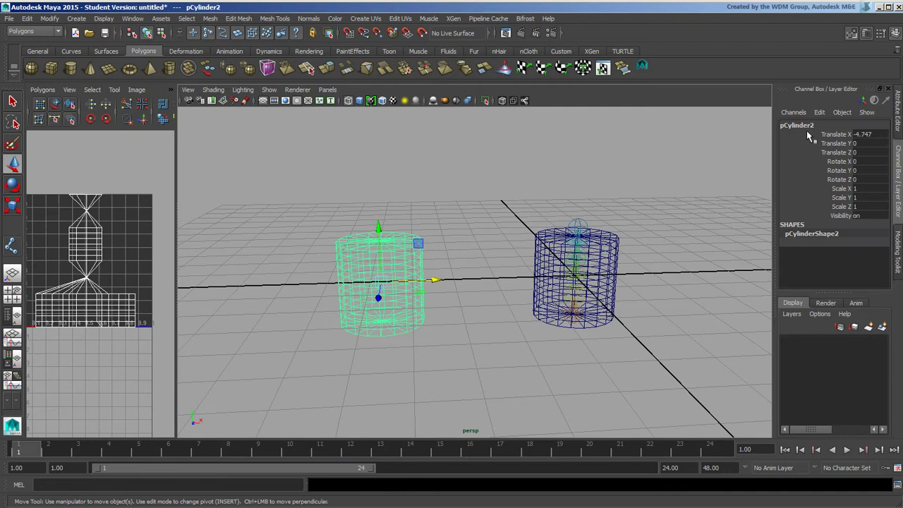
click(529, 233)
click(544, 270)
click(493, 284)
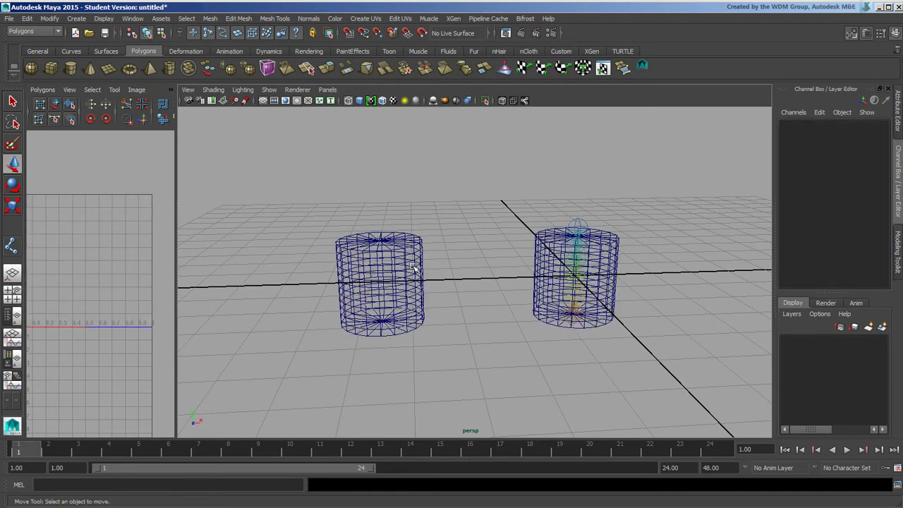
Step: Show both cylinders' nodes in the Node Editor, enlarging its window so all the transform and shape nodes fit
click(415, 266)
shift+click(542, 244)
click(134, 18)
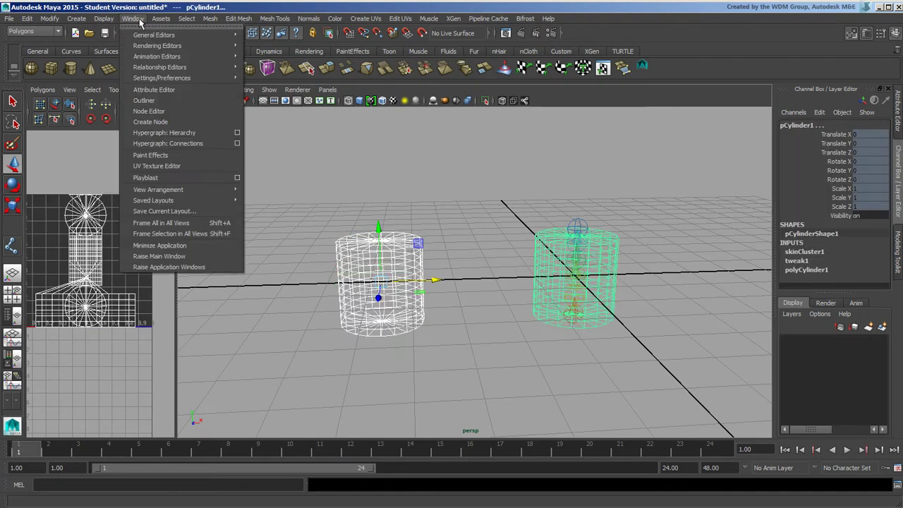
mouse_move(203, 79)
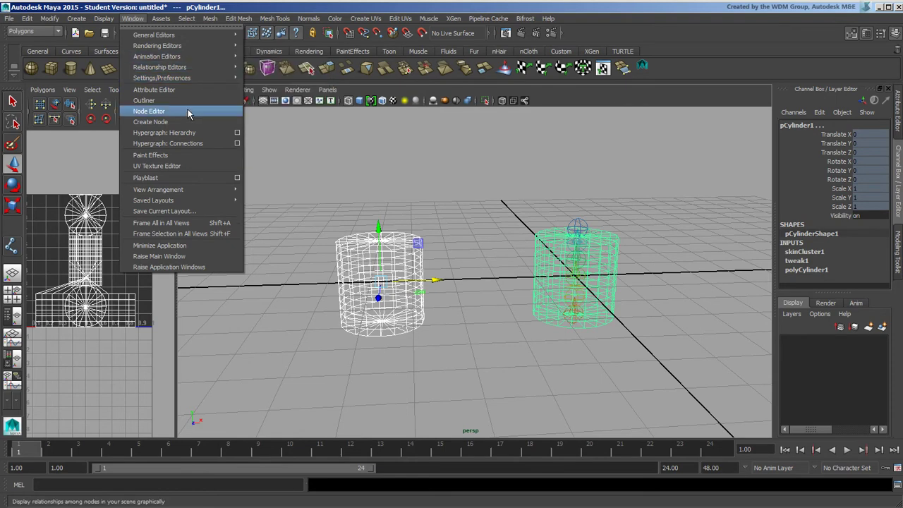
click(189, 131)
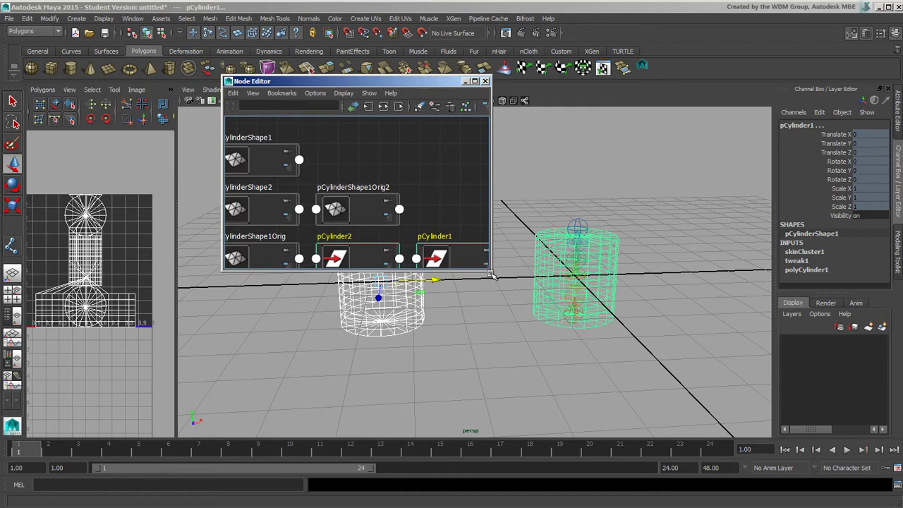
drag(489, 271, 745, 437)
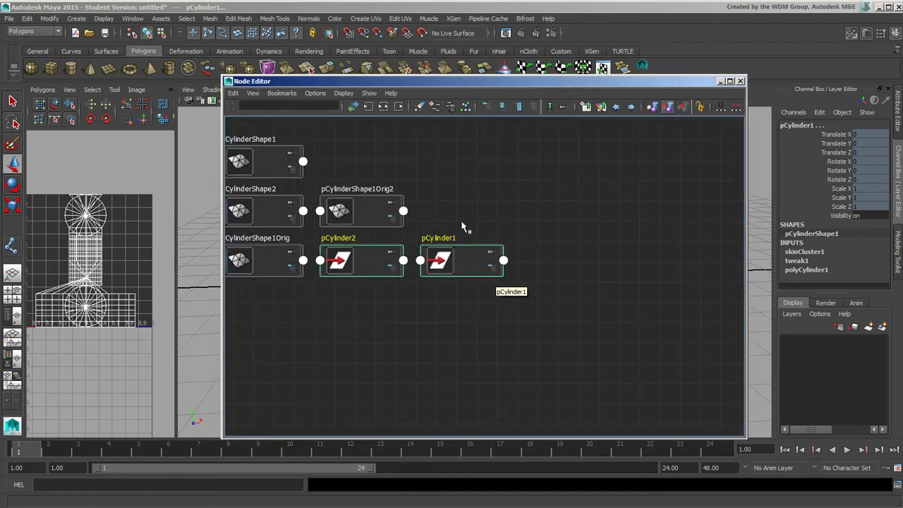
alt+middle_drag(458, 324, 554, 338)
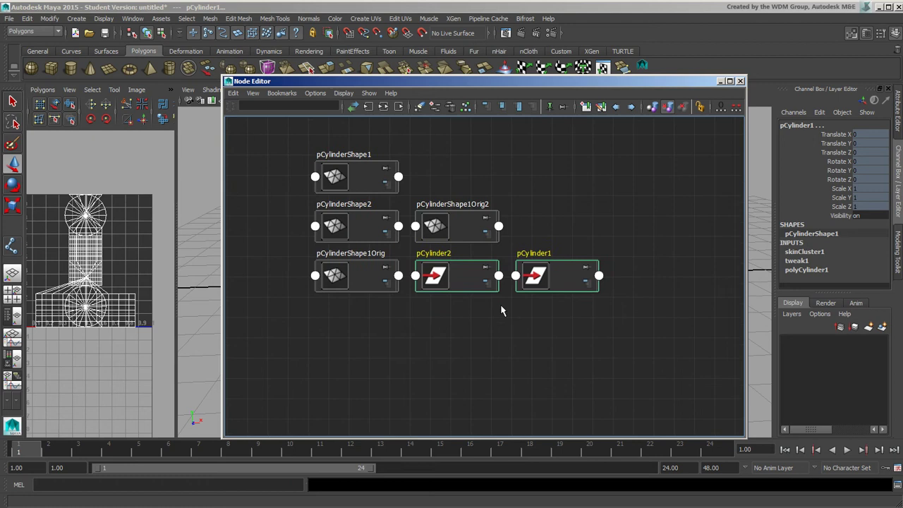
Step: Spread out the shape nodes, shifting pCylinderShape2 and pCylinderShape1Orig slightly and placing pCylinderShape1Orig2 above pCylinder1
click(488, 224)
mouse_move(378, 228)
mouse_down()
mouse_move(371, 201)
mouse_move(374, 220)
mouse_up()
click(376, 282)
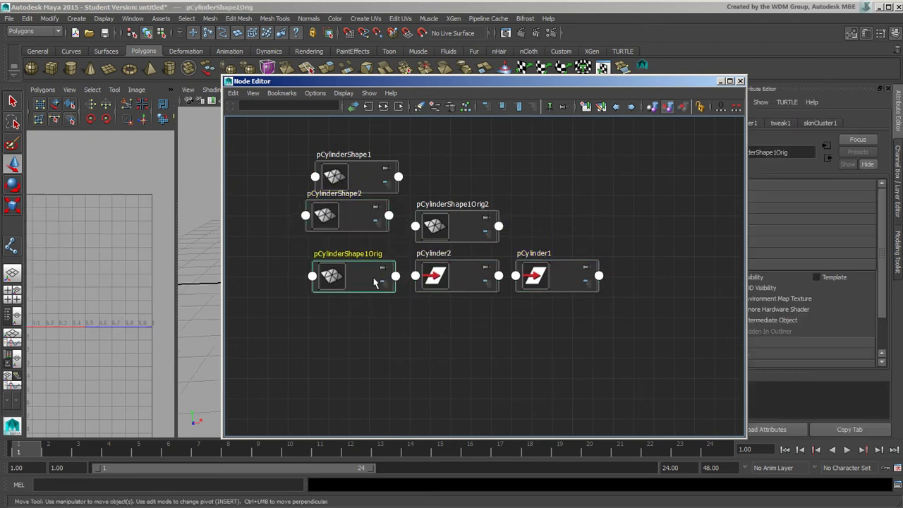
drag(376, 282, 345, 289)
drag(467, 234, 593, 175)
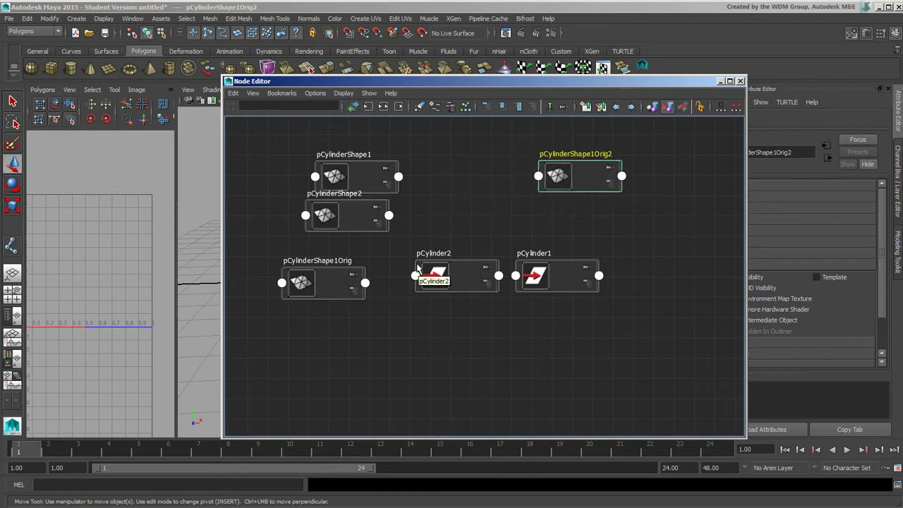
click(330, 286)
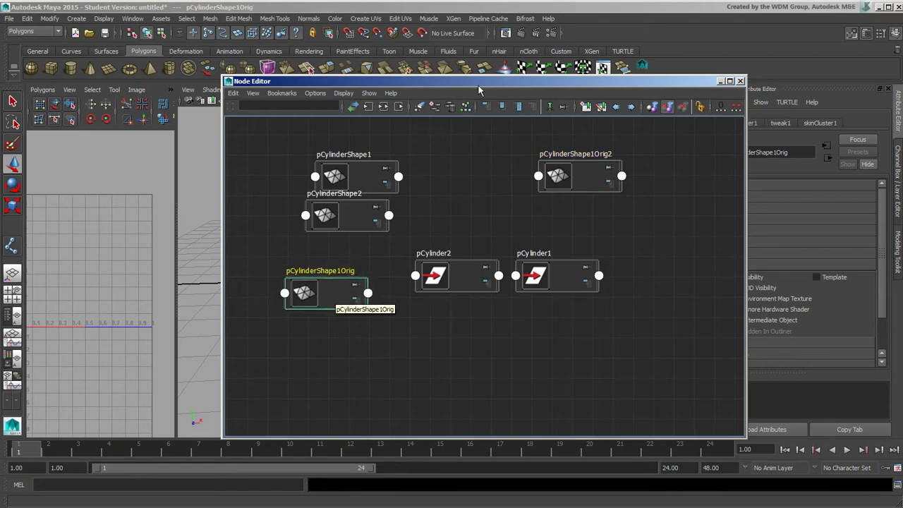
Step: Reposition the Node Editor below the cylinders, select the duplicate and try to delete its construction history
drag(485, 84, 375, 353)
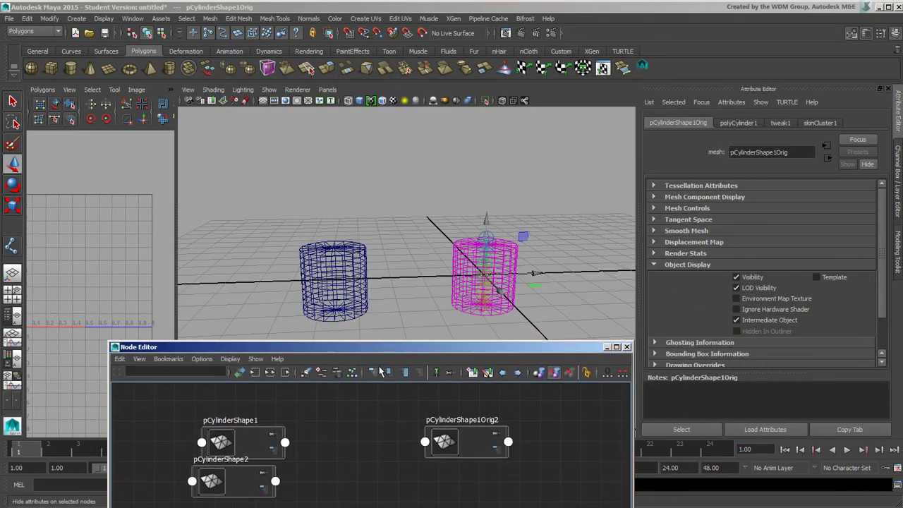
click(368, 292)
click(35, 19)
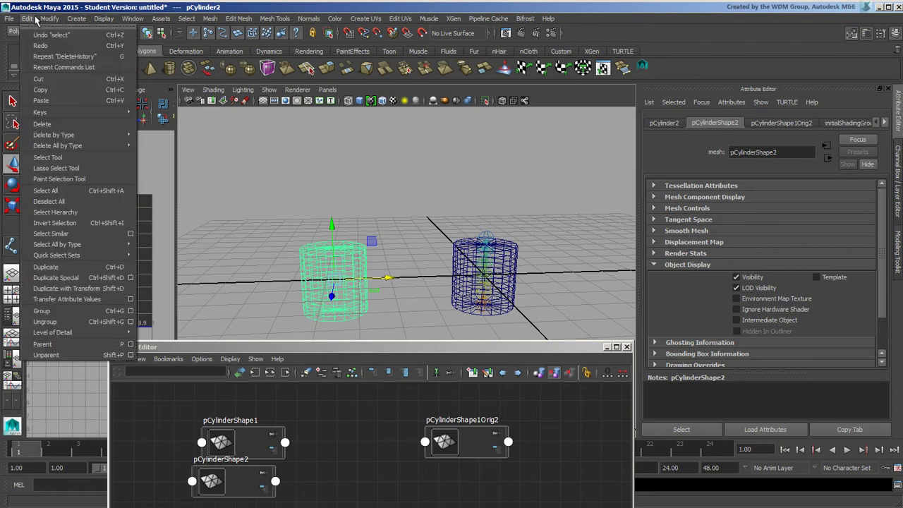
mouse_move(90, 147)
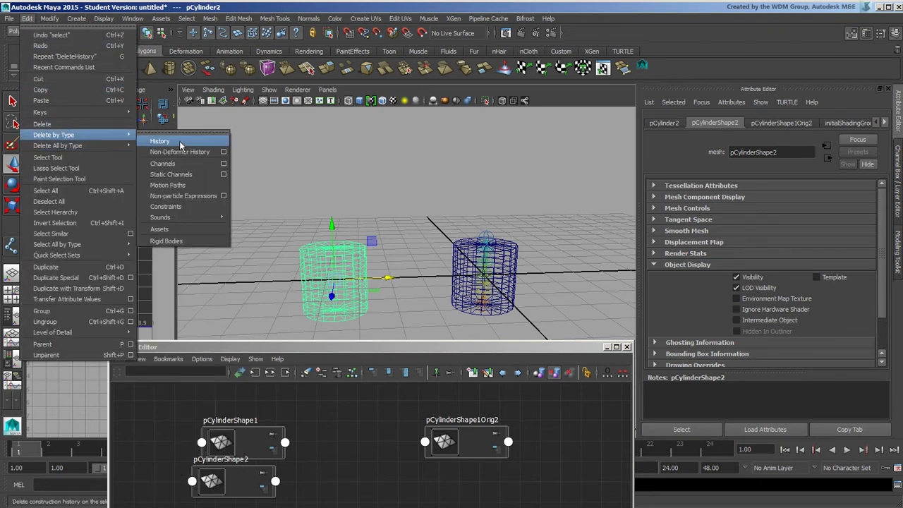
click(179, 161)
Step: Move the duplicate cylinder freely a little farther away from the skinned original
click(373, 258)
click(366, 284)
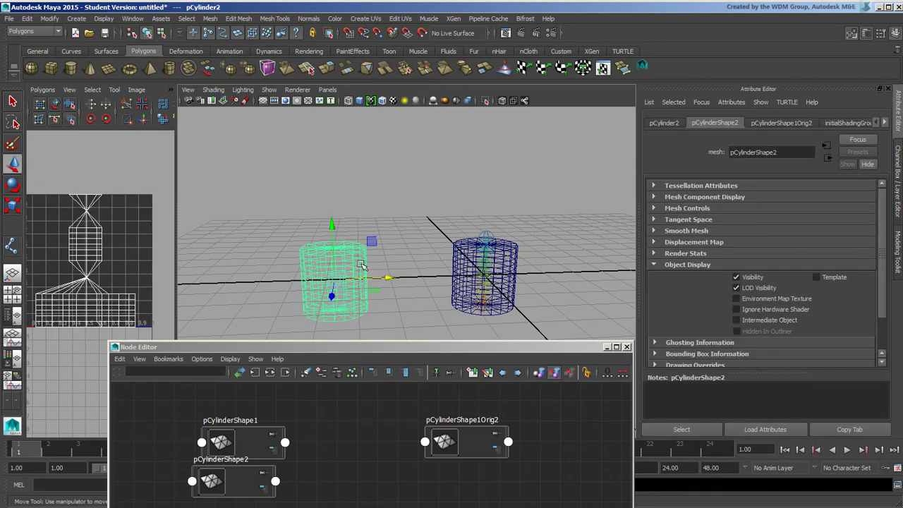
click(336, 280)
drag(336, 280, 291, 263)
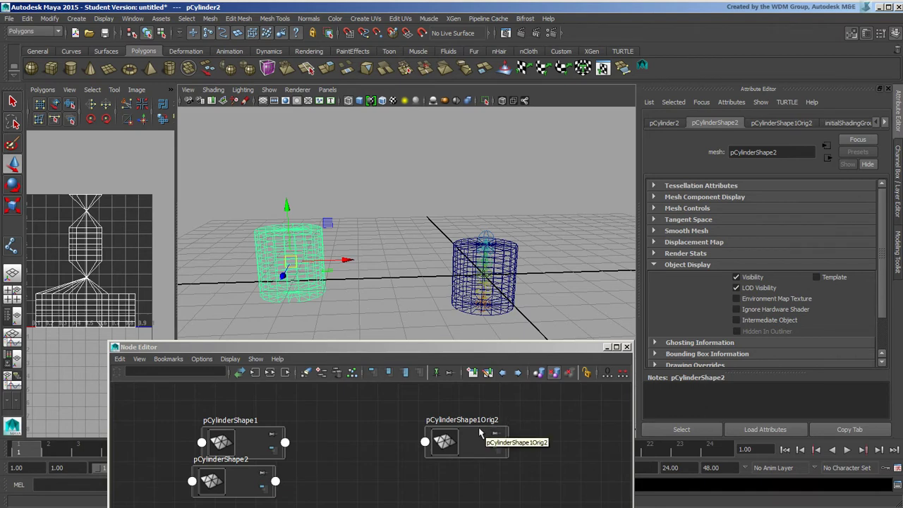
Step: Rearrange the node graph, separating pCylinderShape1Orig2 from pCylinderShape2 and pCylinderShape1Orig, and shift pCylinder1 and pCylinder2 together
click(483, 443)
click(331, 505)
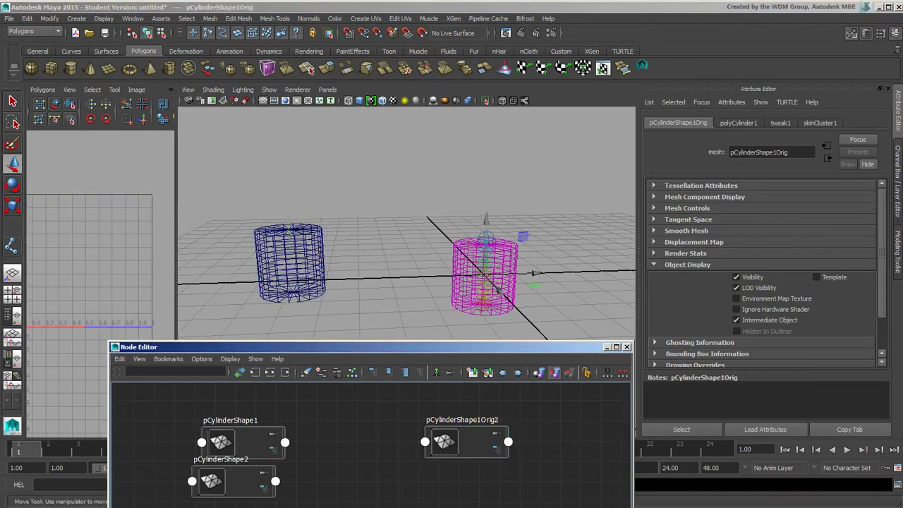
drag(325, 507, 593, 492)
click(481, 452)
drag(479, 441, 289, 507)
drag(238, 494, 486, 481)
alt+middle_drag(486, 476, 495, 434)
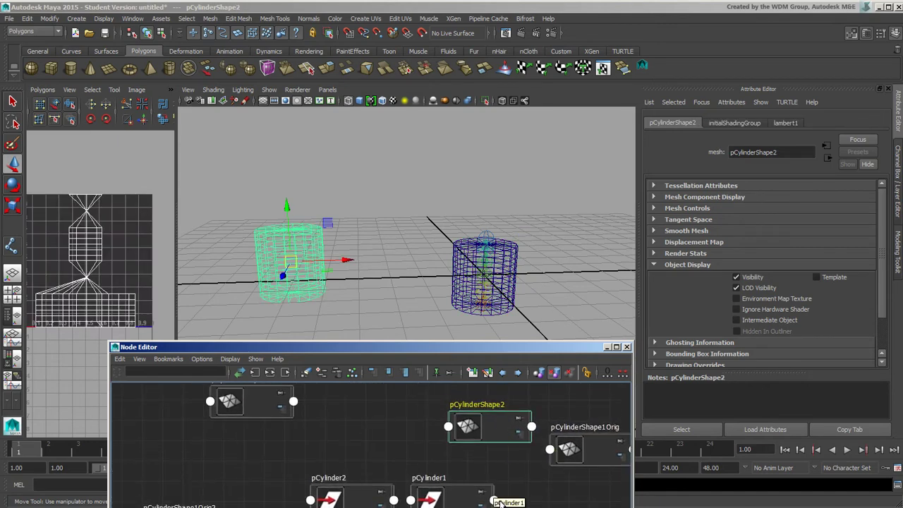
drag(532, 507, 304, 500)
click(392, 500)
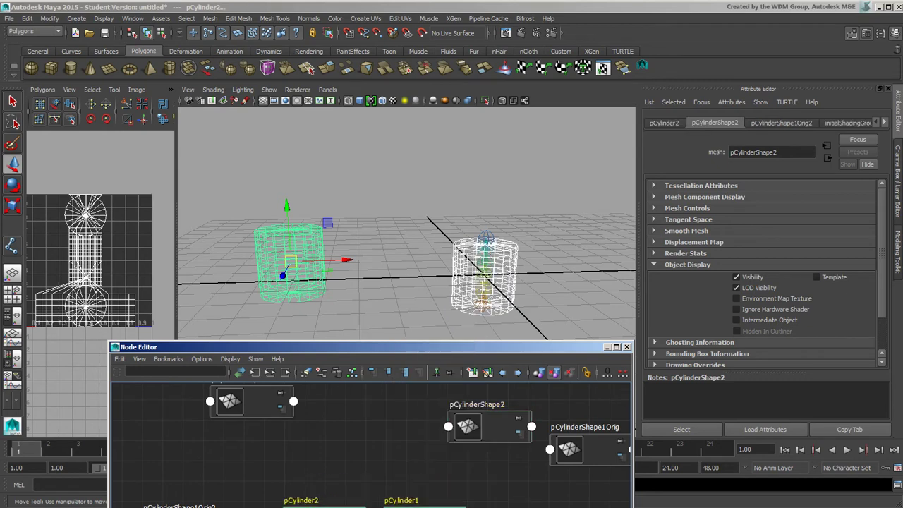
Step: Move pCylinderShape1 just above pCylinderShape1Orig2 and roughly align pCylinderShape2 with pCylinderShape1Orig in the node graph
click(261, 409)
drag(261, 409, 157, 471)
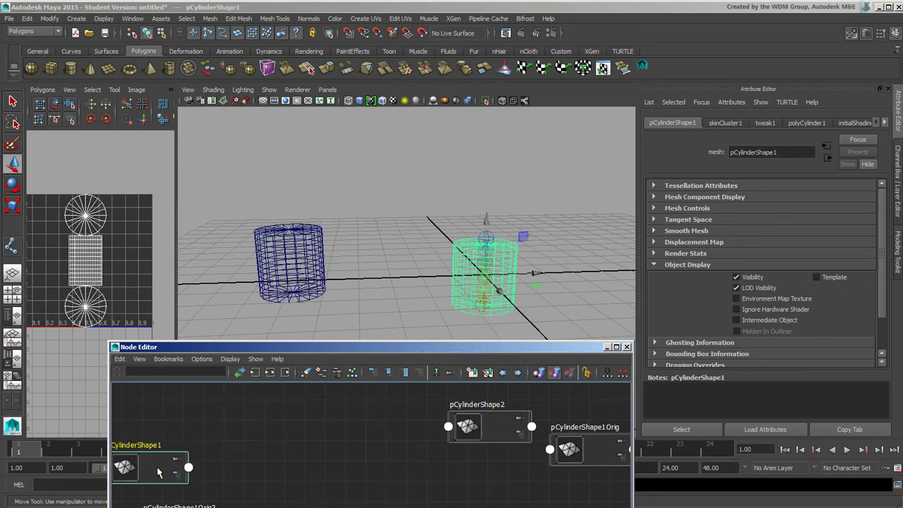
alt+middle_drag(464, 461, 244, 502)
click(288, 464)
drag(287, 464, 272, 483)
alt+middle_drag(244, 498, 491, 462)
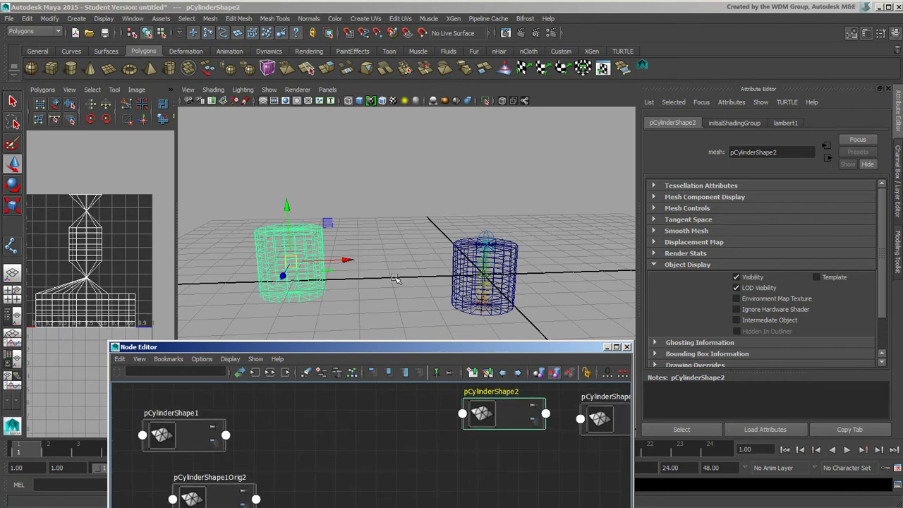
Step: Shift pCylinderShape2 slightly away from pCylinderShape1Orig, select both shape nodes and display their primary attributes
click(439, 471)
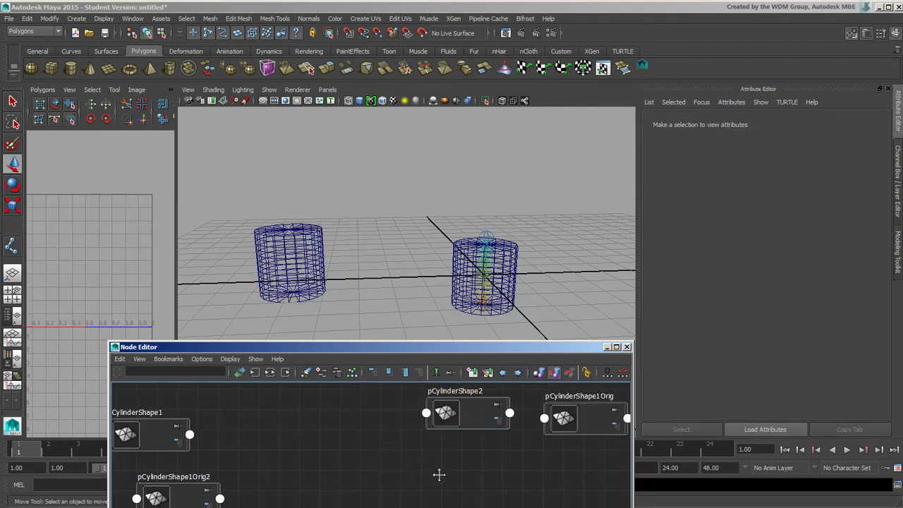
middle_drag(440, 474, 369, 491)
middle_drag(435, 462, 356, 475)
click(335, 438)
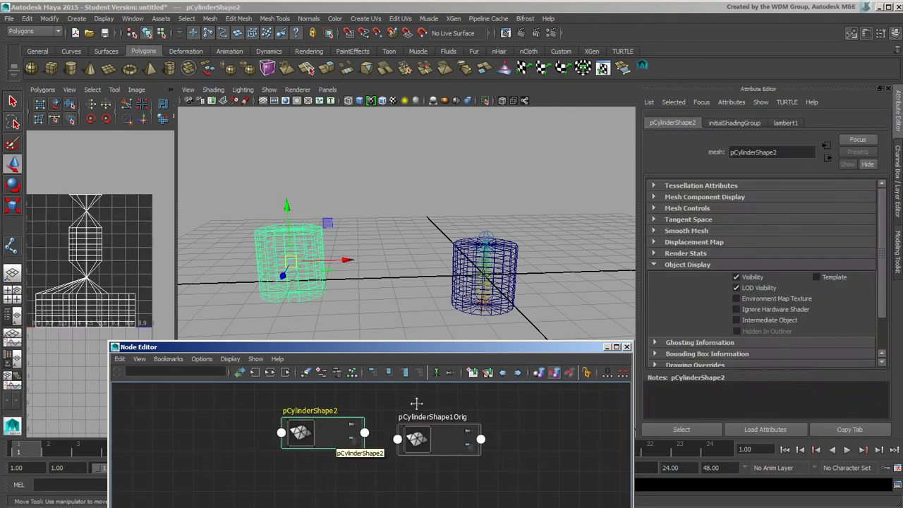
click(468, 435)
mouse_move(335, 441)
mouse_down()
mouse_move(334, 452)
mouse_move(326, 442)
mouse_up()
drag(322, 399, 460, 471)
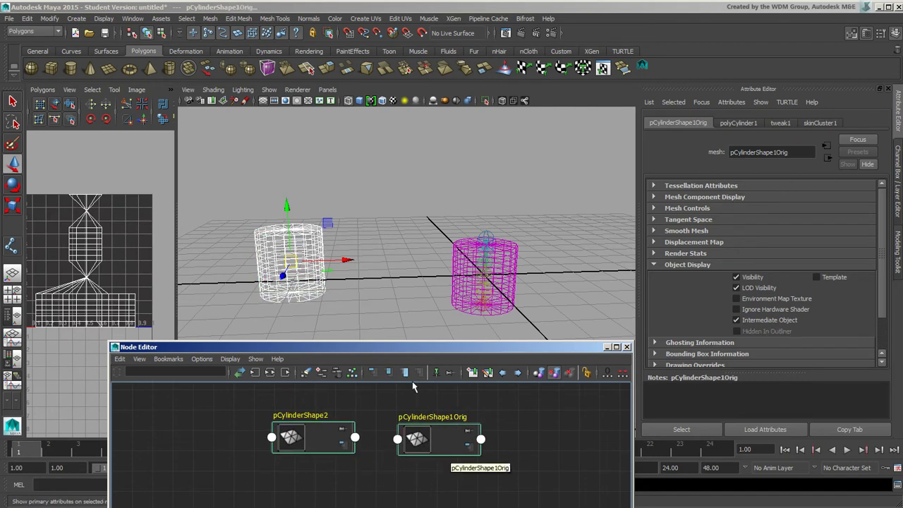
click(405, 373)
Step: Enlarge the expanded nodes and connect Out Mesh of pCylinderShape2 to In Mesh of pCylinderShape1Orig
alt+middle_drag(533, 484, 536, 422)
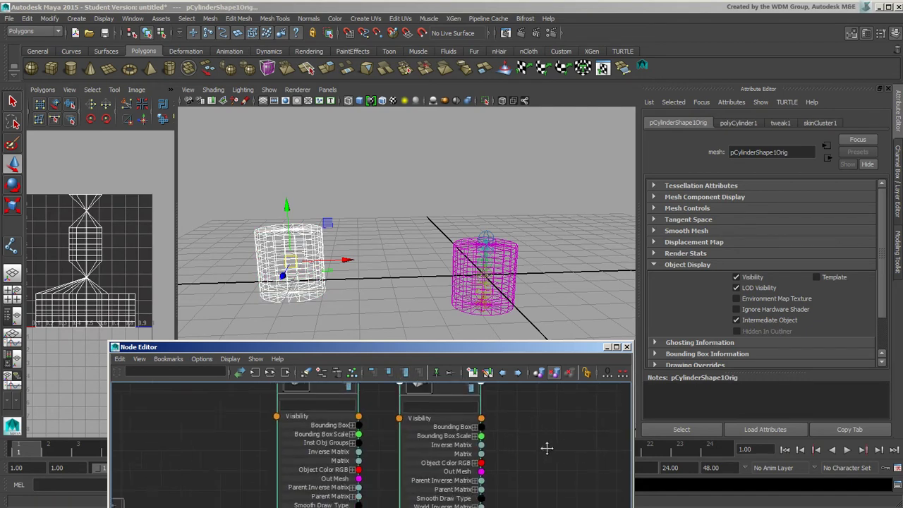
scroll(561, 449, down, 3)
alt+middle_drag(514, 460, 487, 462)
drag(437, 349, 417, 136)
alt+right_drag(330, 280, 519, 282)
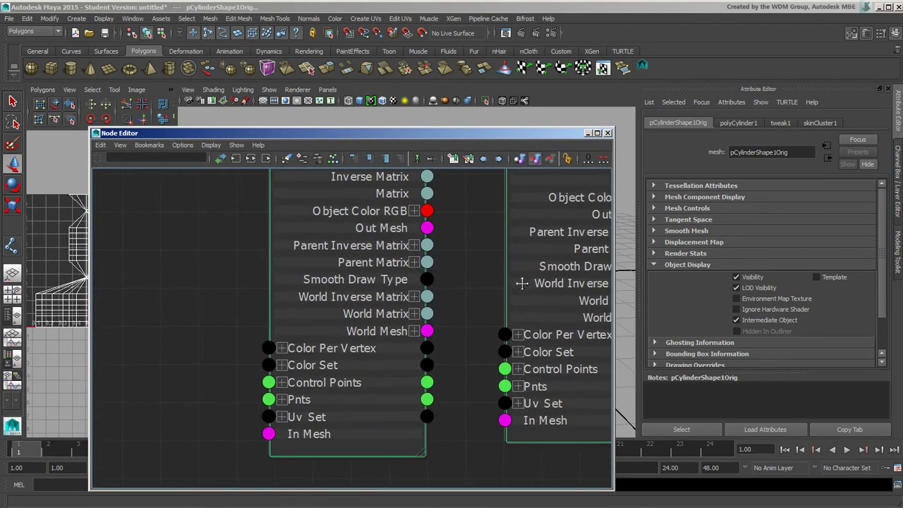
alt+middle_drag(502, 250, 373, 362)
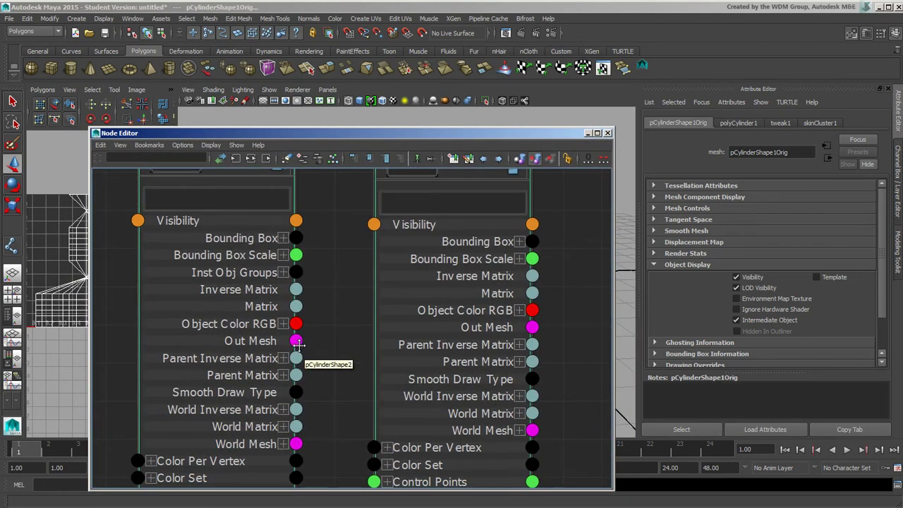
middle_drag(479, 382, 513, 285)
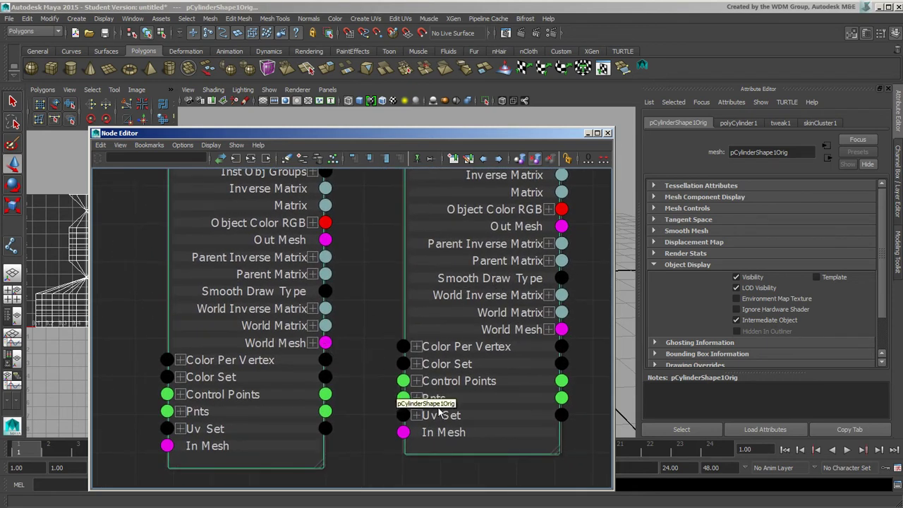
click(326, 239)
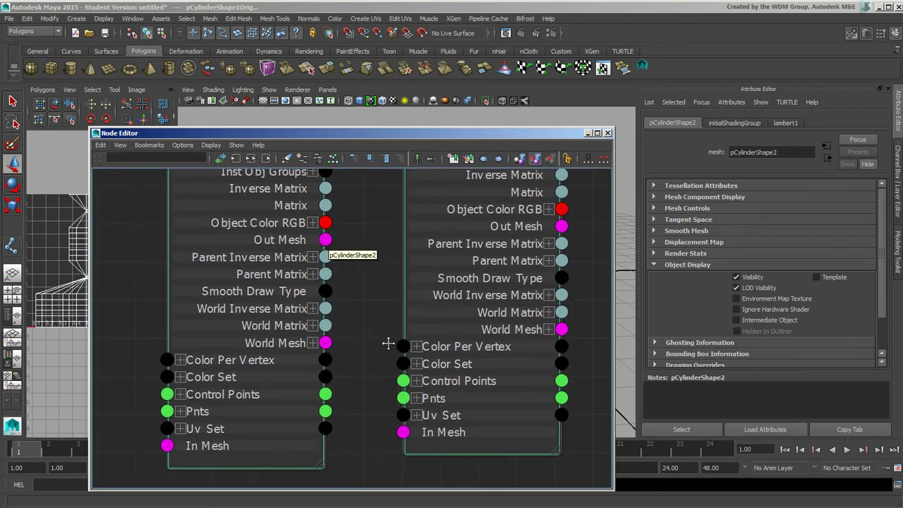
click(370, 268)
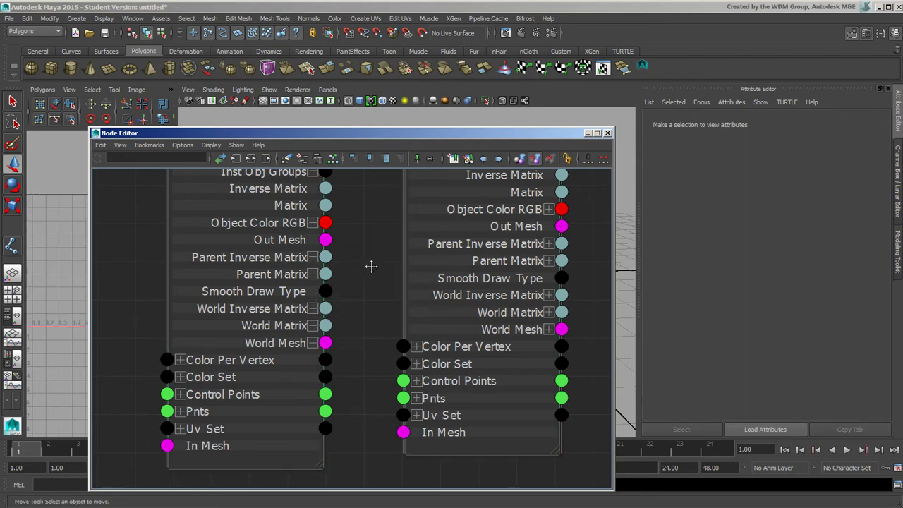
drag(325, 239, 402, 431)
Step: Uncover both cylinders by lowering the Node Editor and compare their UV layouts
drag(499, 133, 517, 423)
click(465, 247)
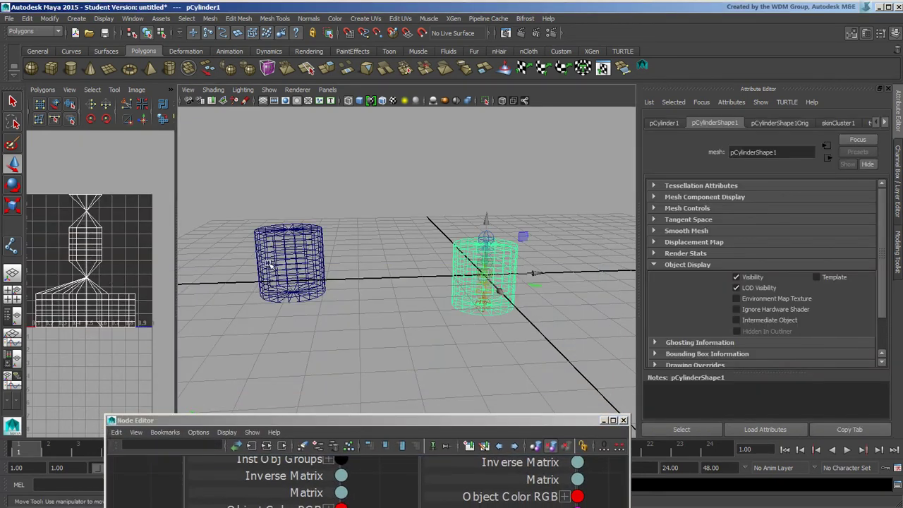
click(288, 251)
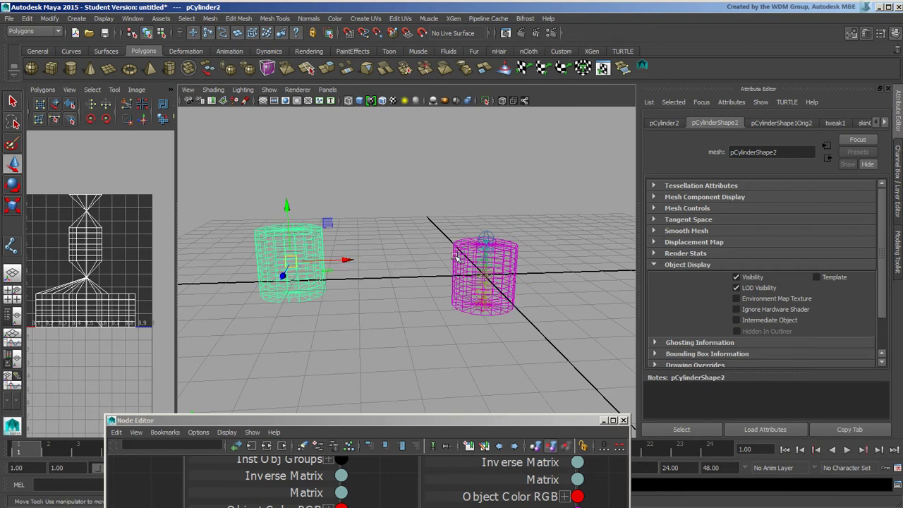
click(477, 272)
Step: Make the duplicate's pCylinderShape2 an Intermediate Object and display the skinned cylinder's channels and inputs
click(296, 254)
click(794, 320)
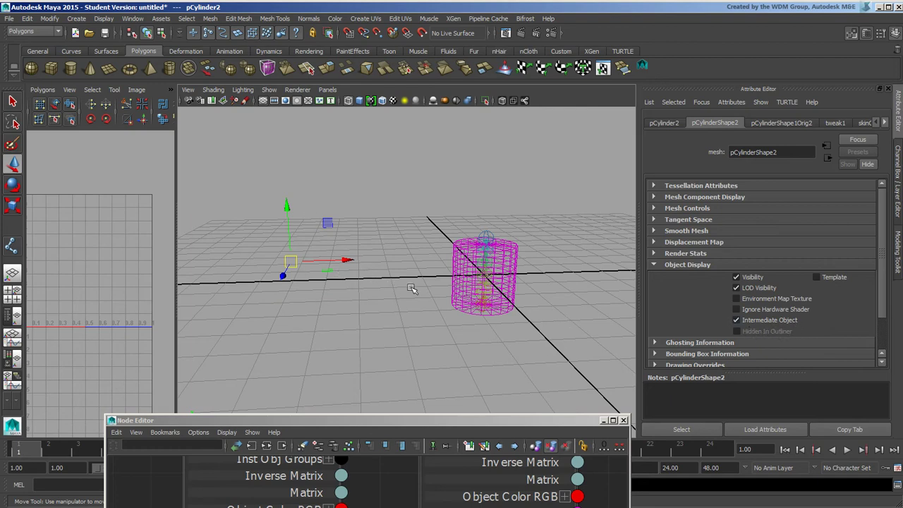
click(531, 258)
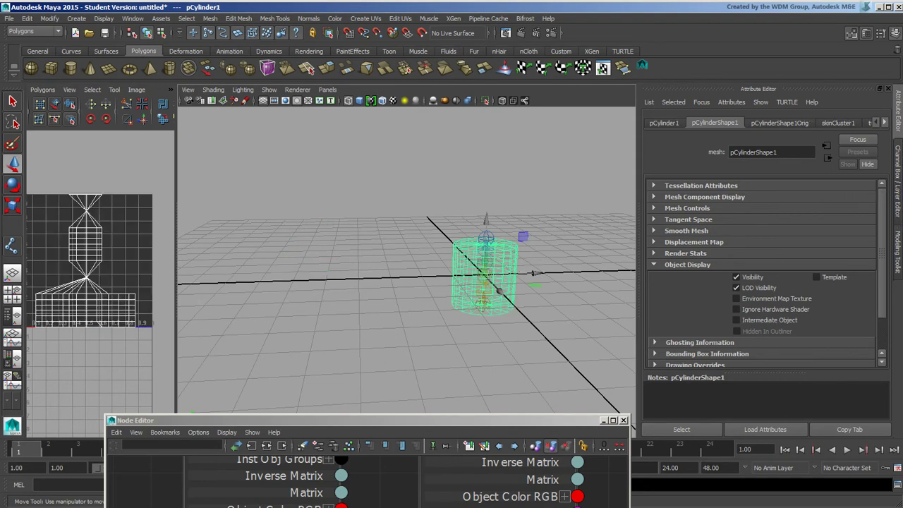
click(898, 184)
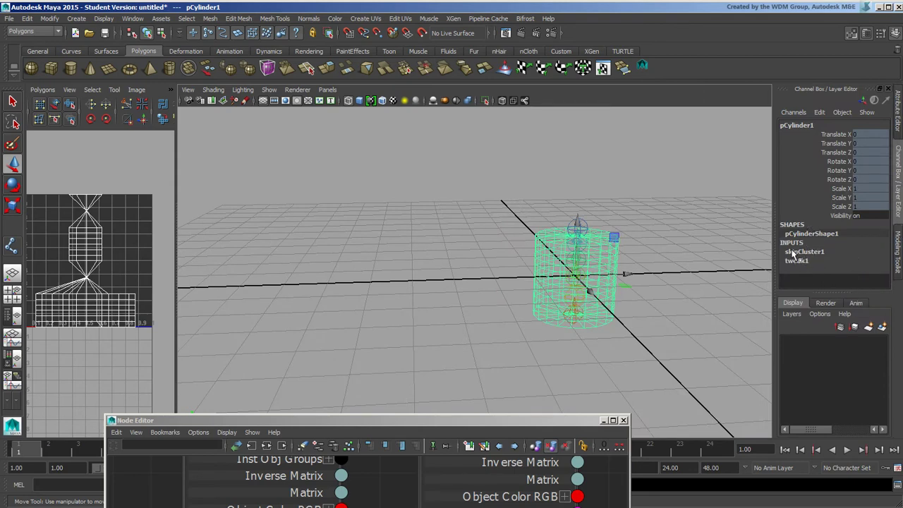
Step: Test the skin deformation by freely moving a lower and an upper joint, undoing each move
click(694, 277)
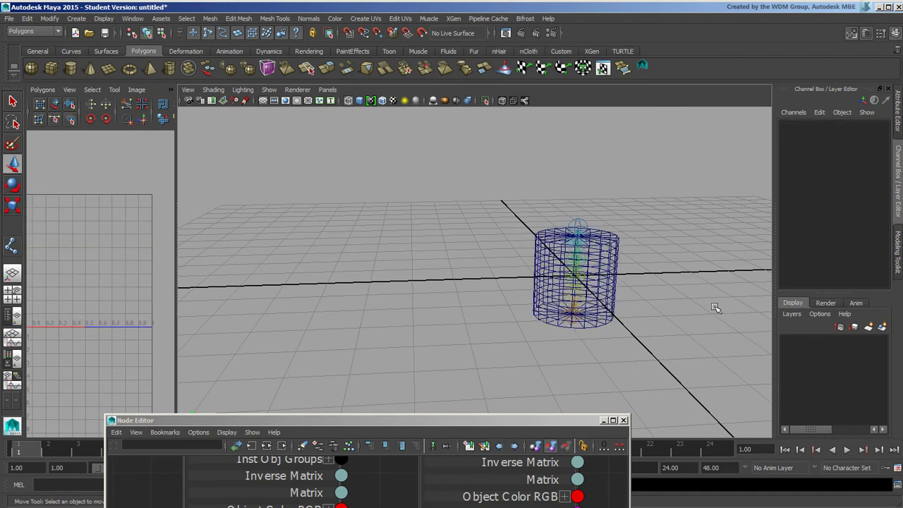
alt+drag(713, 307, 687, 296)
click(574, 308)
drag(580, 308, 586, 290)
key(ctrl+z)
click(584, 253)
drag(576, 255, 589, 185)
key(ctrl+z)
Step: Check the skinned cylinder's UVs, move joint1 freely to test the binding again, and undo back to the cylinder selection
click(638, 280)
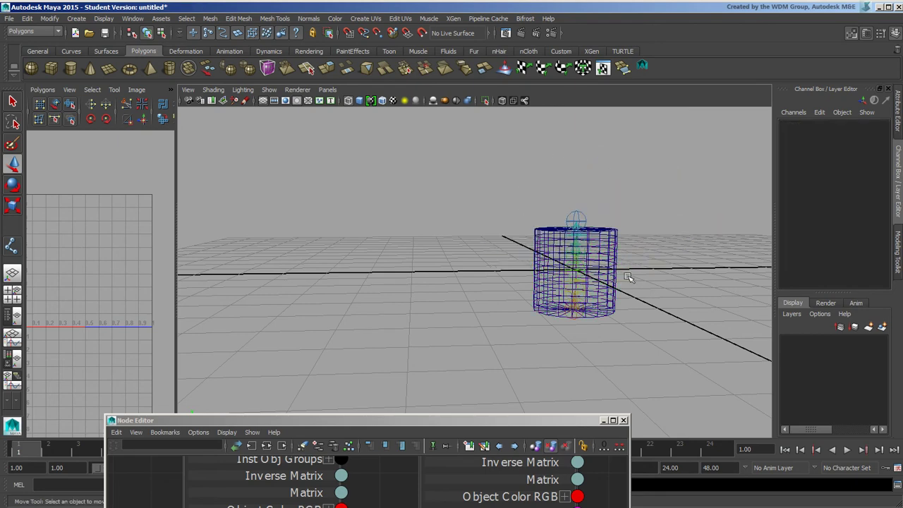
click(605, 276)
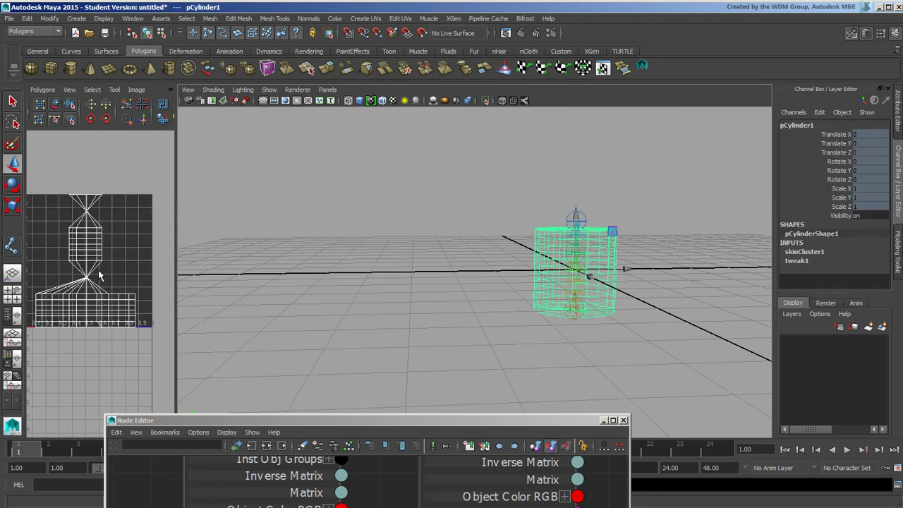
click(587, 313)
drag(586, 313, 654, 253)
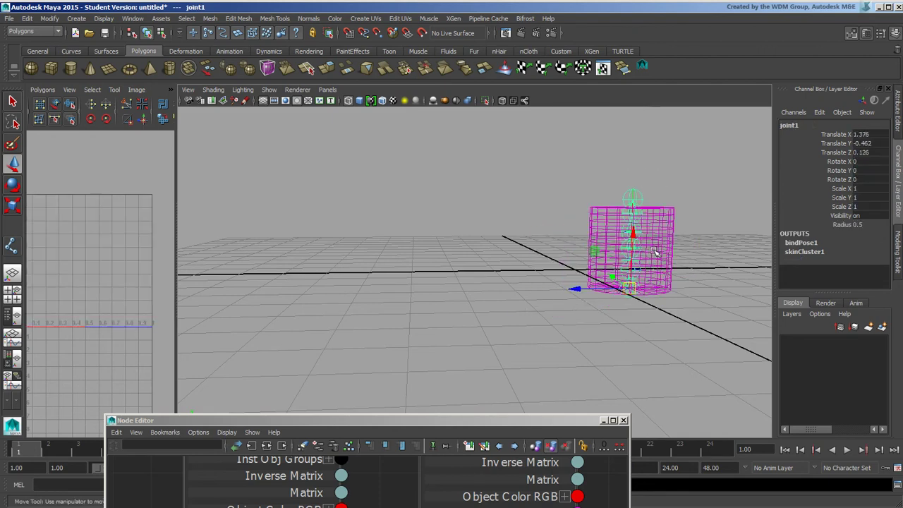
click(655, 252)
click(607, 310)
key(ctrl+z)
key(ctrl+z)
key(ctrl+z)
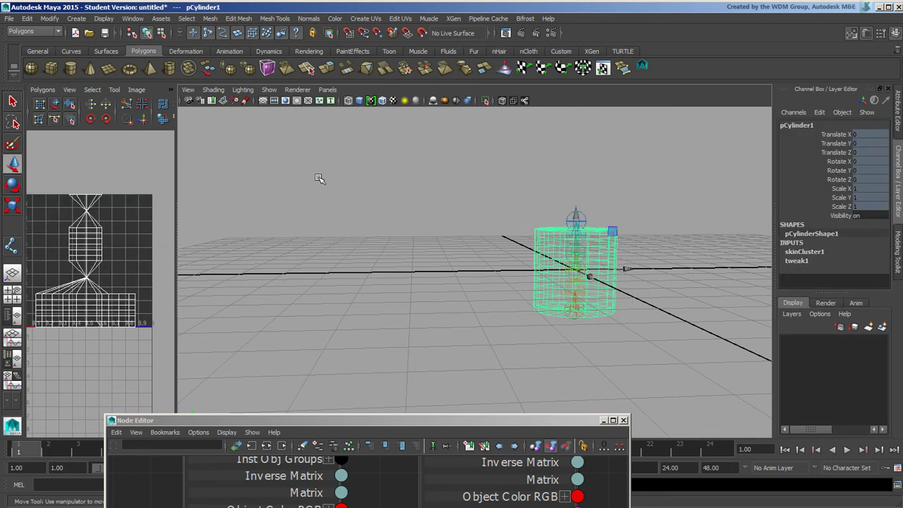
Step: Bring the node graph into full view and delete the non-deformer history of pCylinder1
drag(447, 421, 381, 200)
alt+right_drag(467, 357, 456, 320)
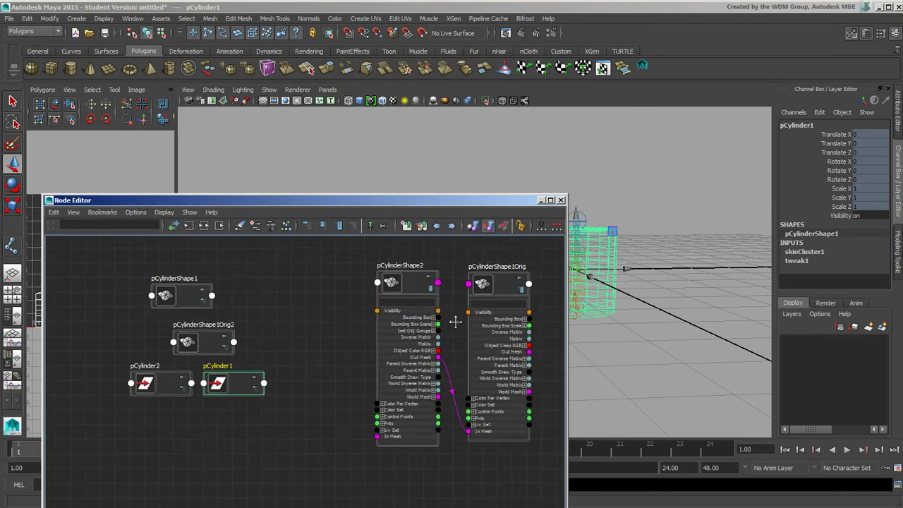
alt+middle_drag(410, 323, 392, 334)
click(26, 18)
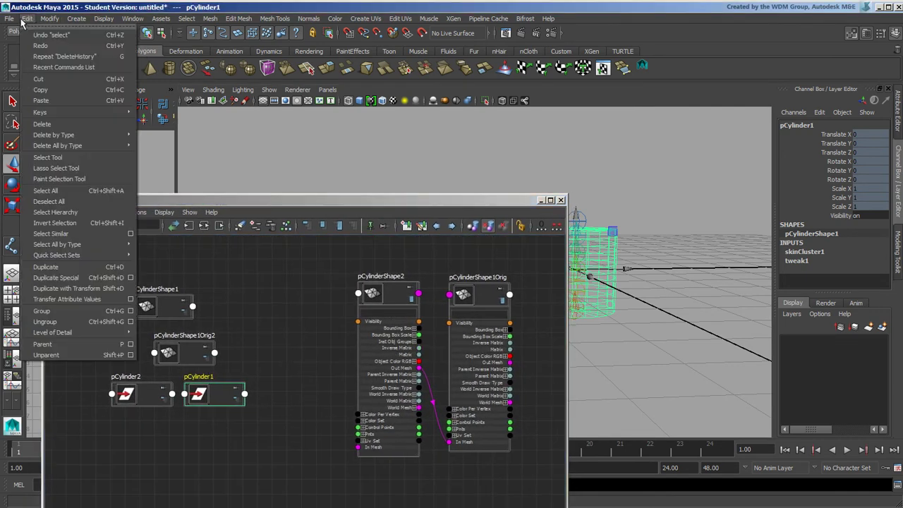
mouse_move(113, 135)
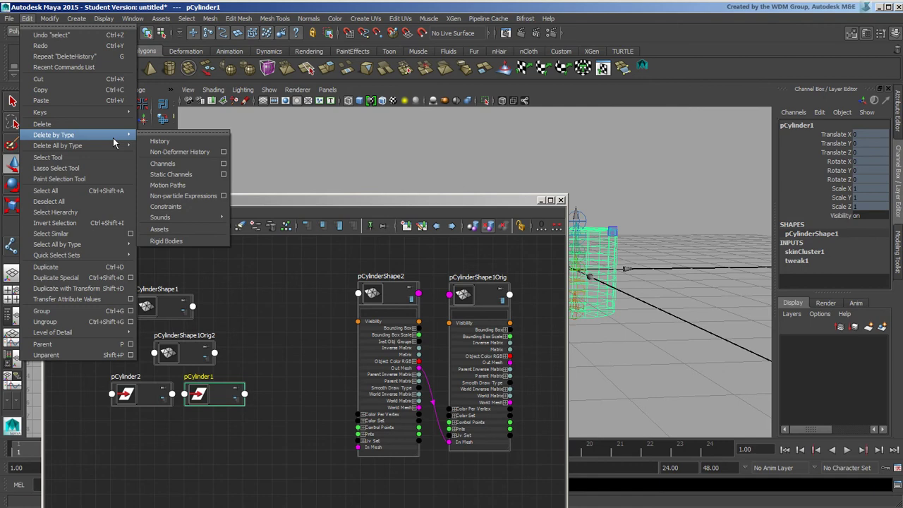
click(197, 153)
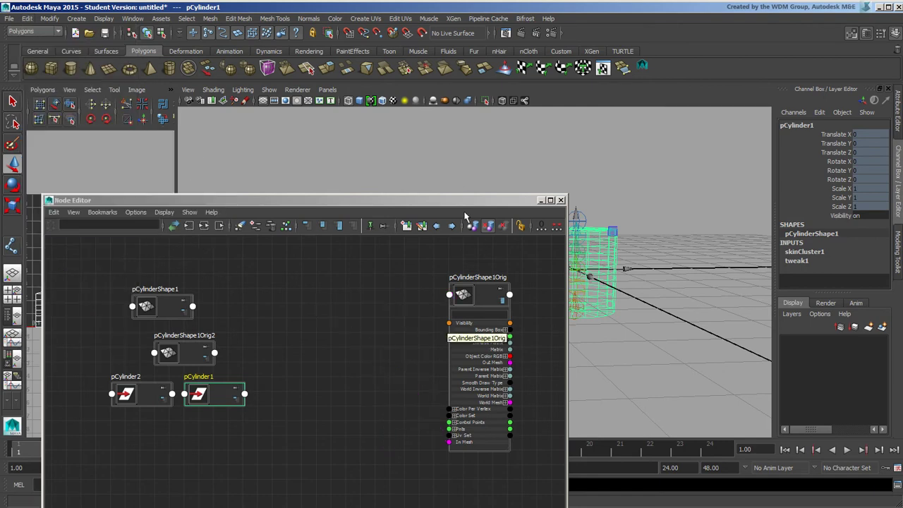
Step: Lower the Node Editor and examine the skinned cylinder's UV layout, remaining inputs and mesh from several angles
drag(479, 202, 532, 451)
alt+middle_drag(598, 286, 542, 281)
alt+right_drag(541, 281, 622, 292)
alt+middle_drag(628, 247, 600, 268)
click(540, 244)
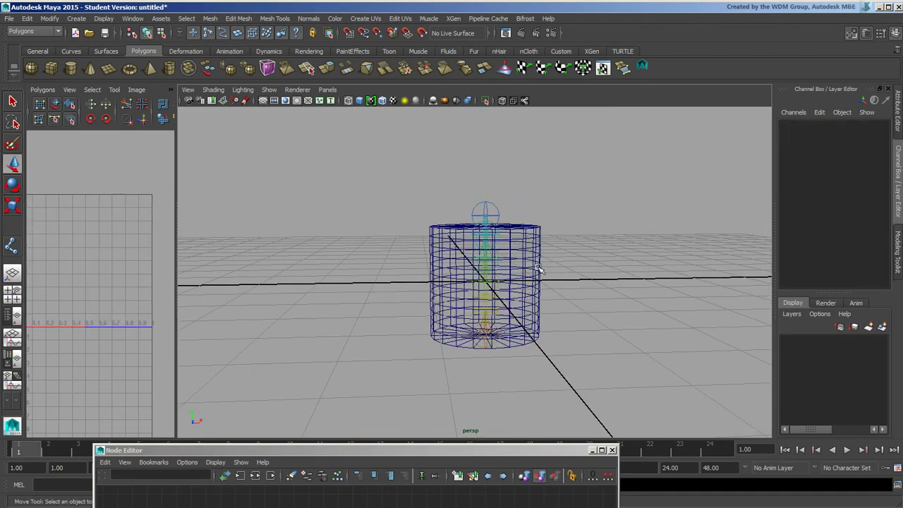
click(449, 290)
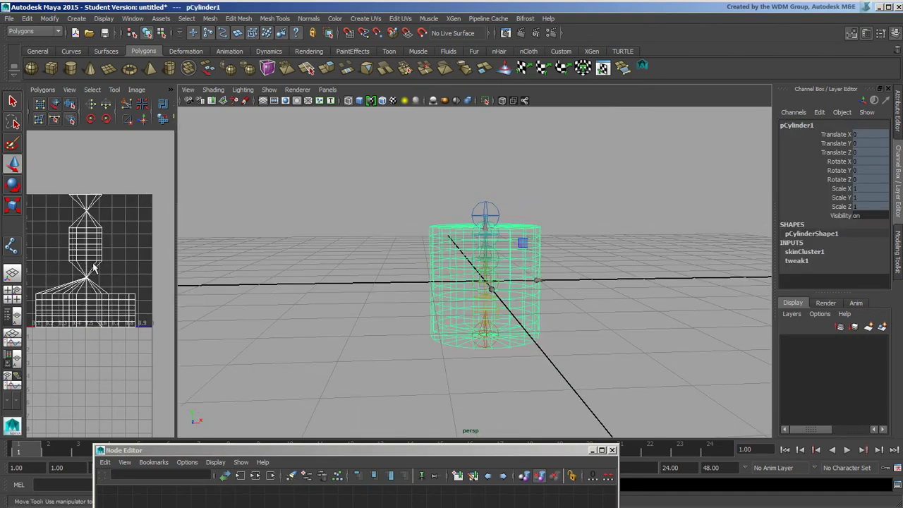
alt+drag(419, 263, 433, 286)
alt+right_drag(433, 285, 611, 301)
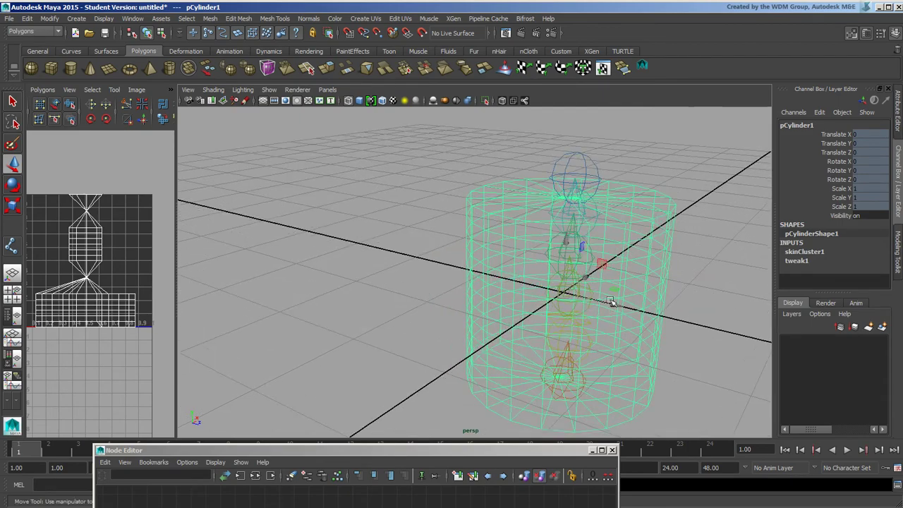
alt+drag(611, 301, 502, 282)
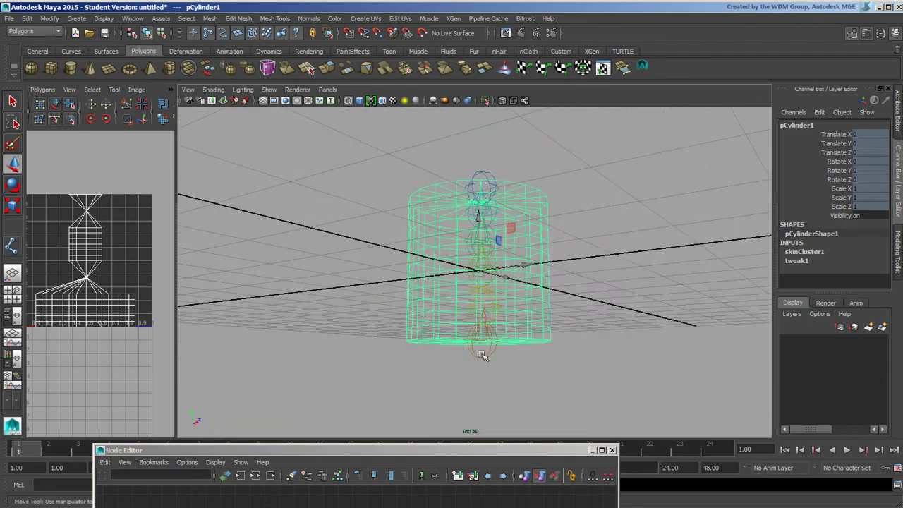